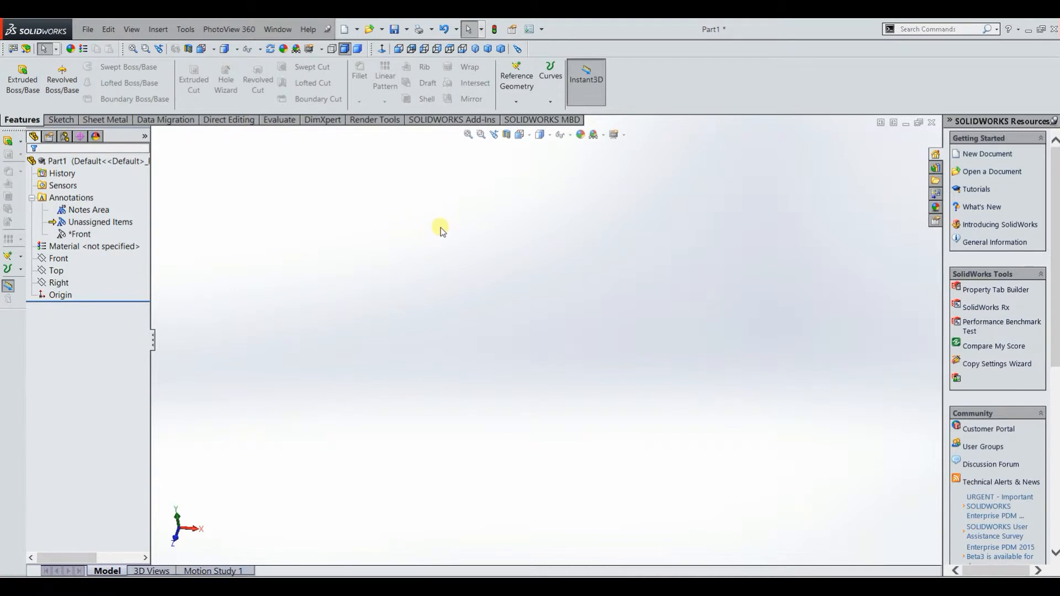
Step: Create a reference plane offset 100 mm above the Top plane
click(509, 99)
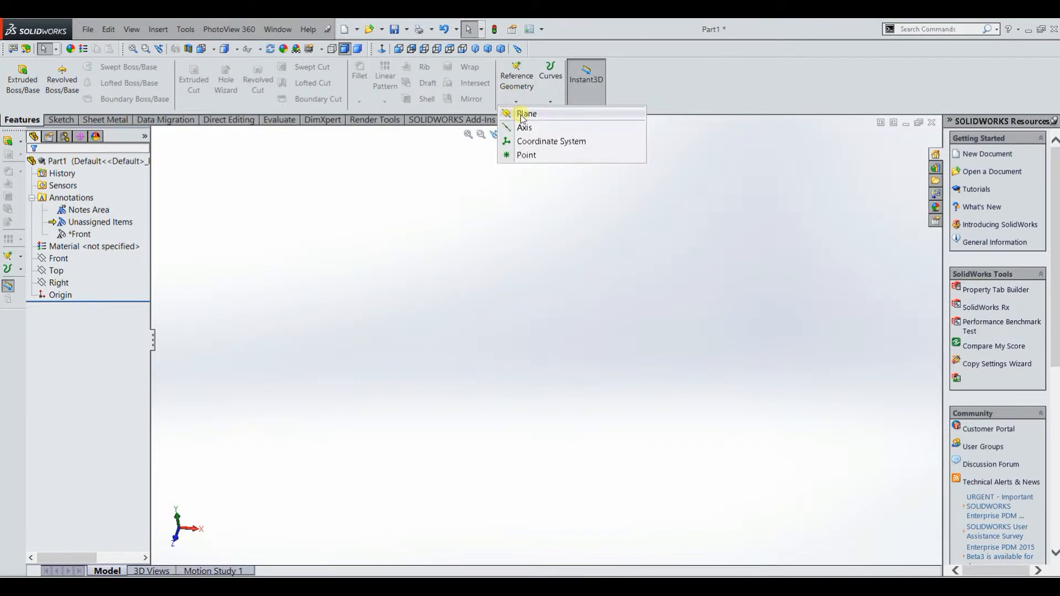
click(522, 115)
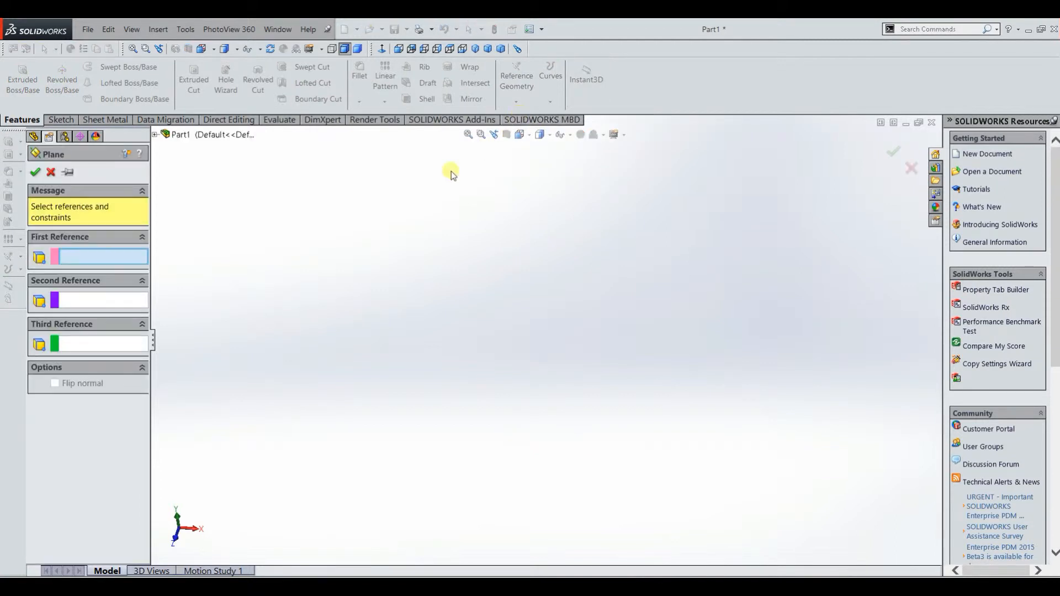
click(156, 136)
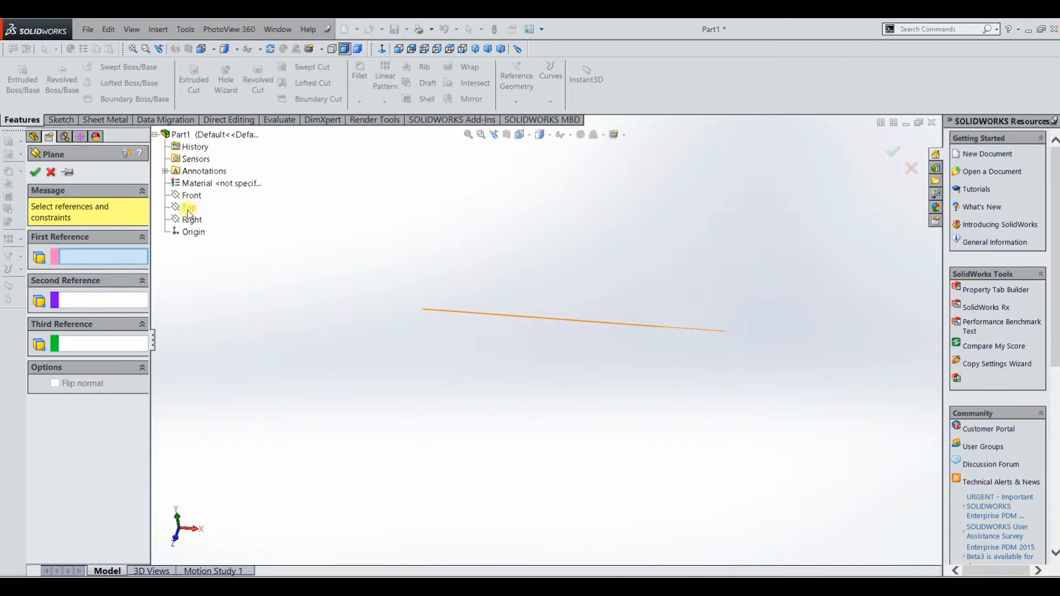
click(189, 213)
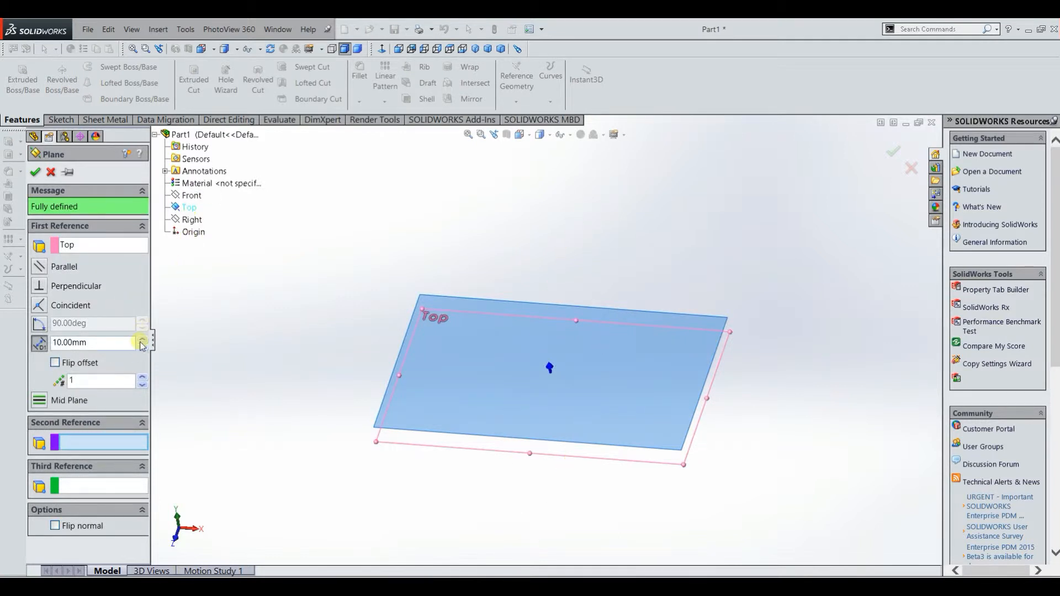
drag(120, 344, 58, 331)
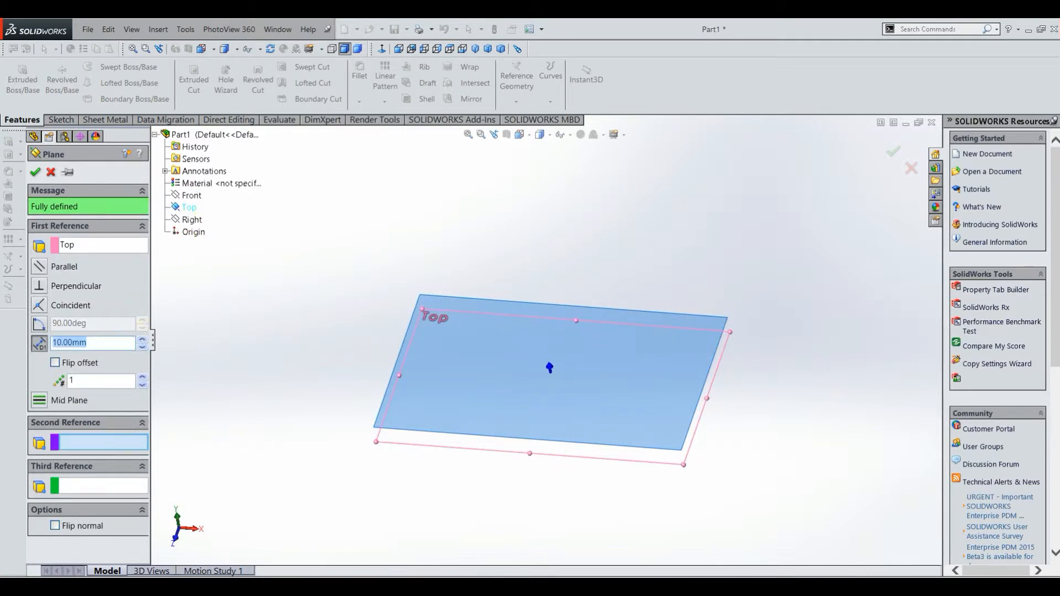
text(100)
key(Return)
middle_drag(309, 302, 469, 194)
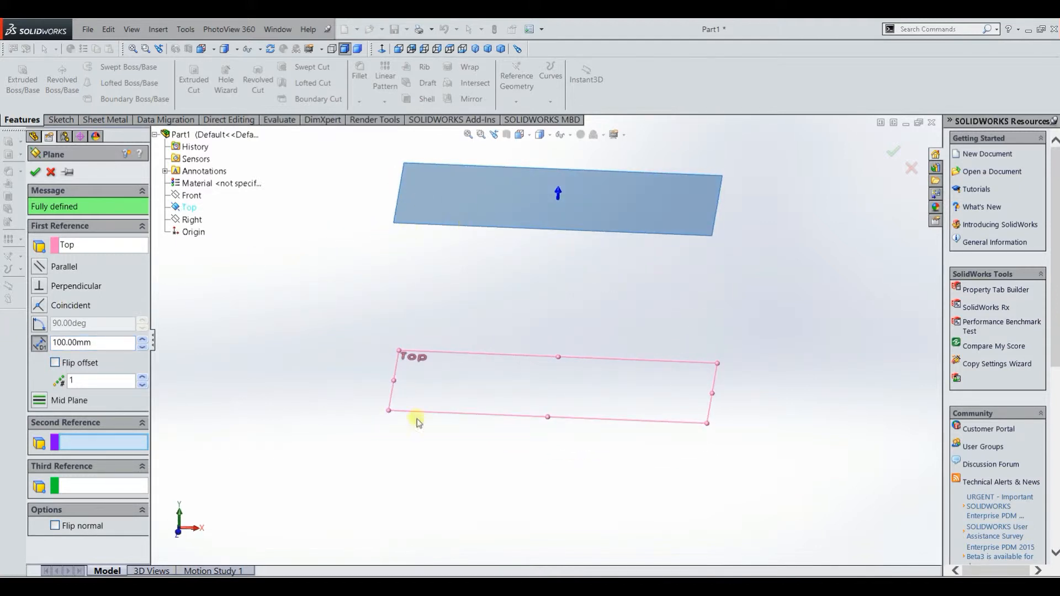
click(37, 178)
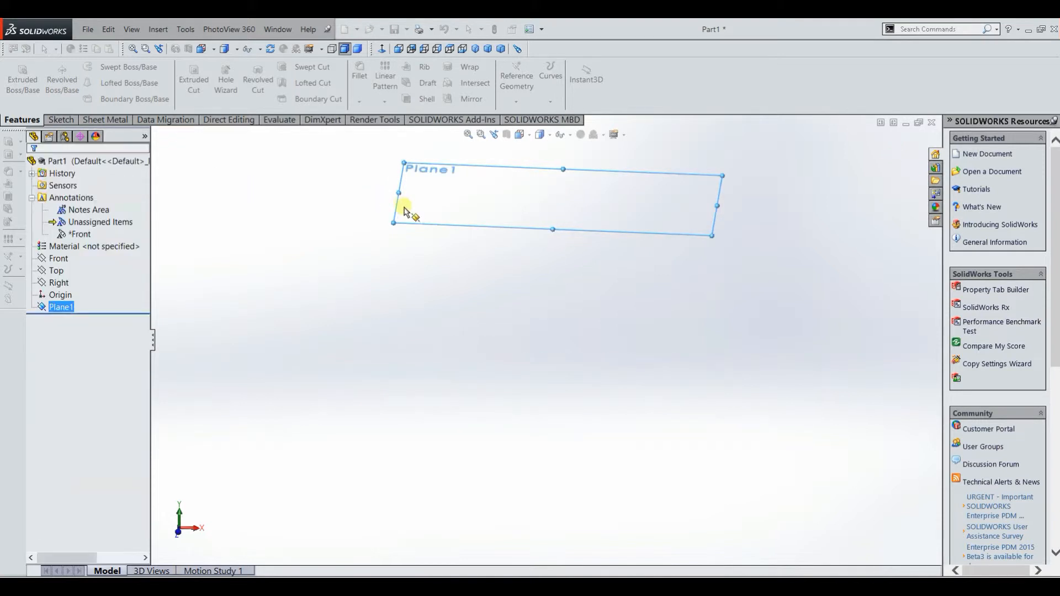
click(565, 138)
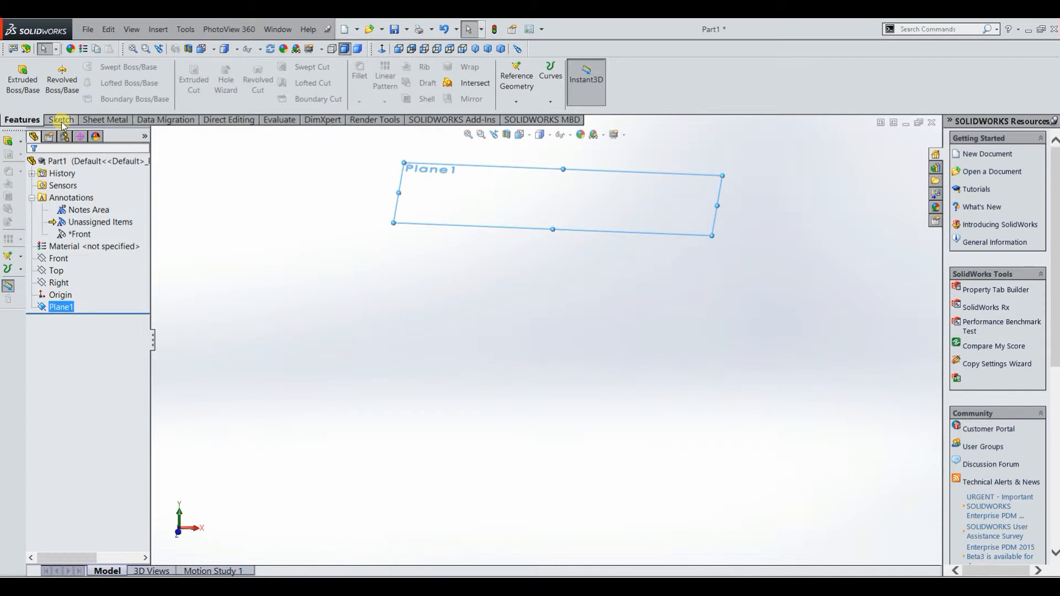
Step: Sketch a circle of about 21.7 mm radius centred on the origin on the new offset plane, and finish the sketch
click(61, 122)
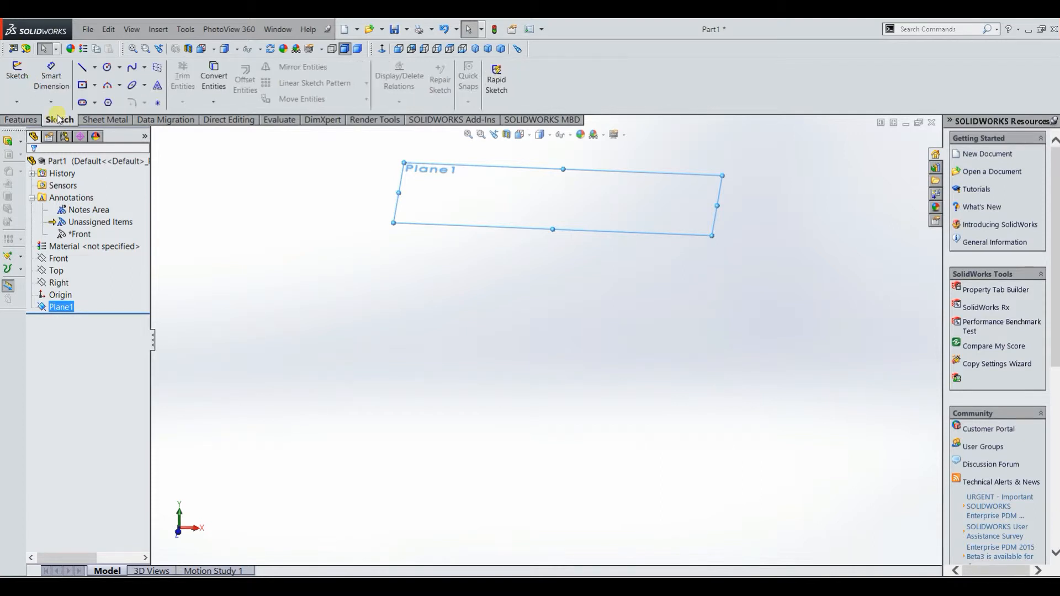
click(18, 77)
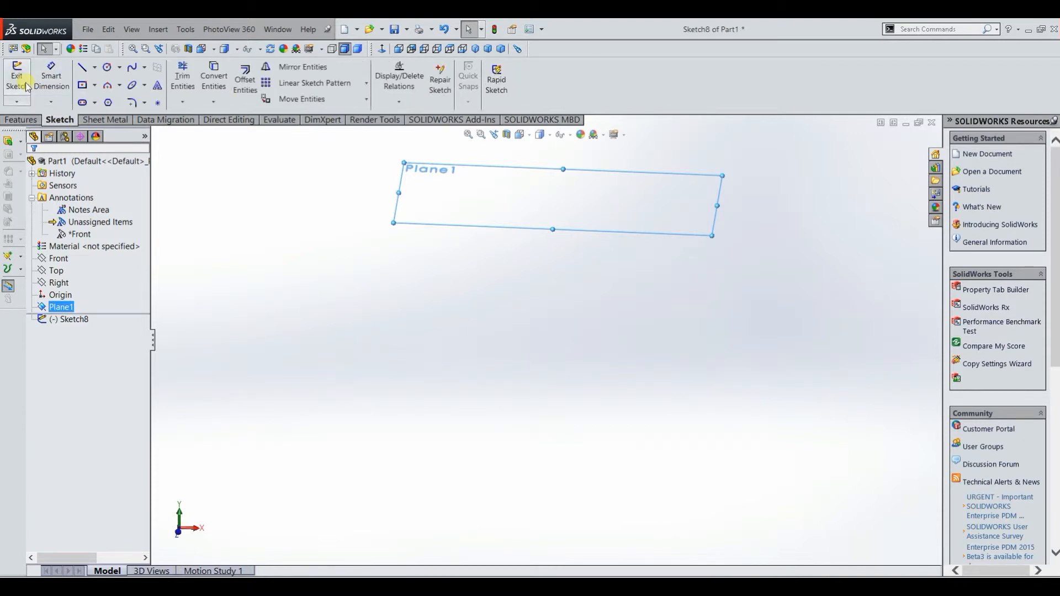
click(107, 67)
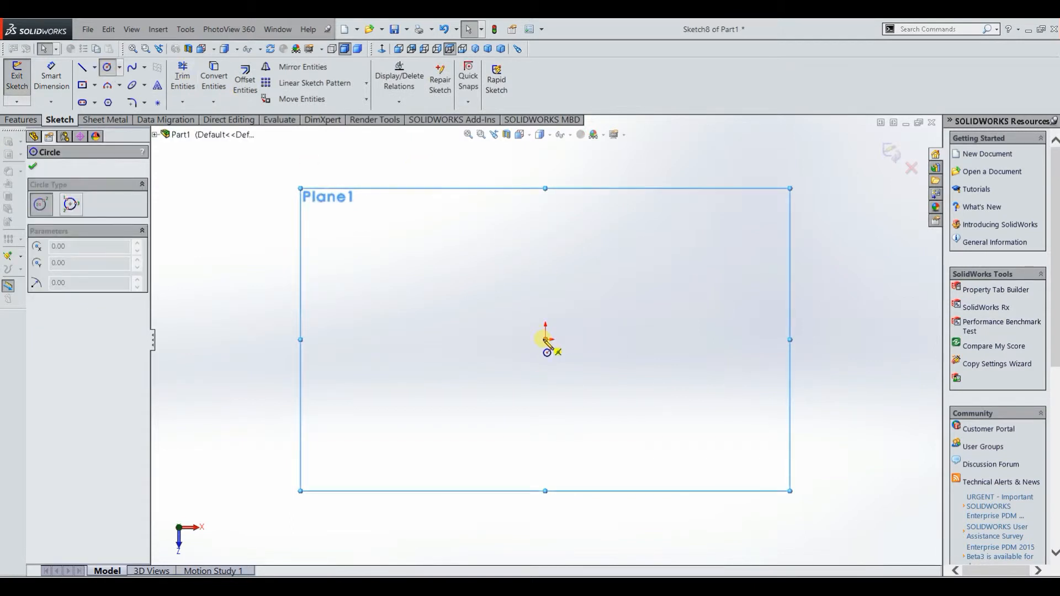
click(546, 339)
click(507, 291)
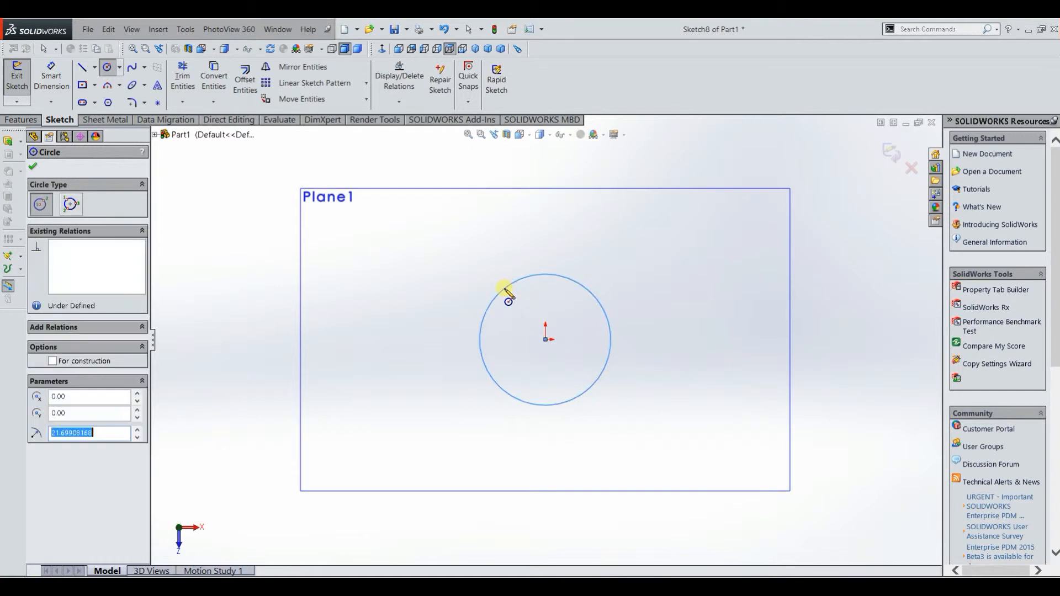
key(Escape)
click(30, 84)
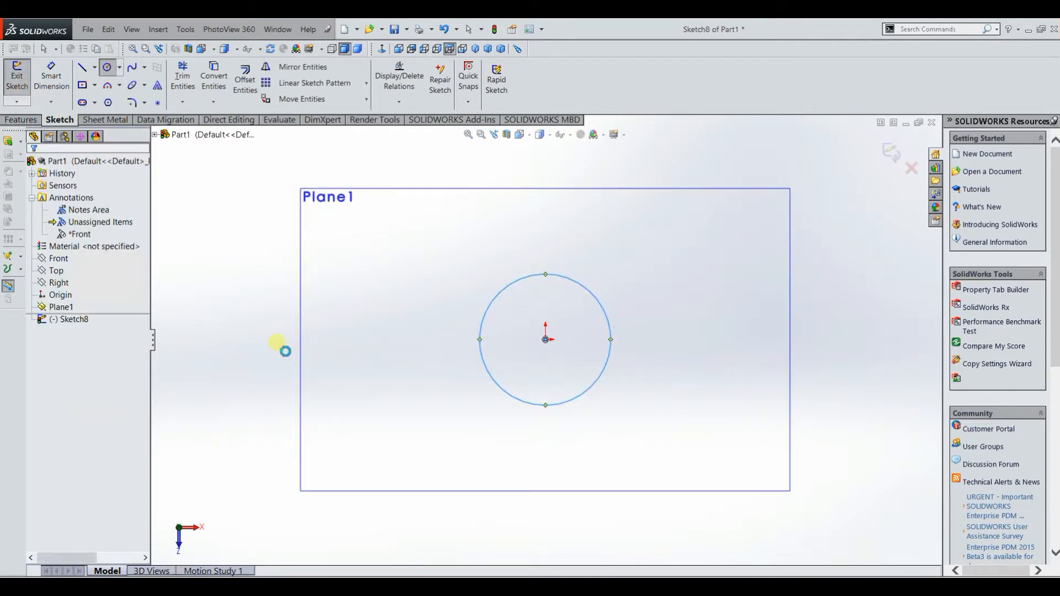
Step: Sketch a center rectangle about 148 by 106 mm around the origin on the Top plane, and finish the sketch
middle_drag(257, 338, 253, 293)
scroll(253, 294, up, 3)
middle_drag(310, 399, 320, 281)
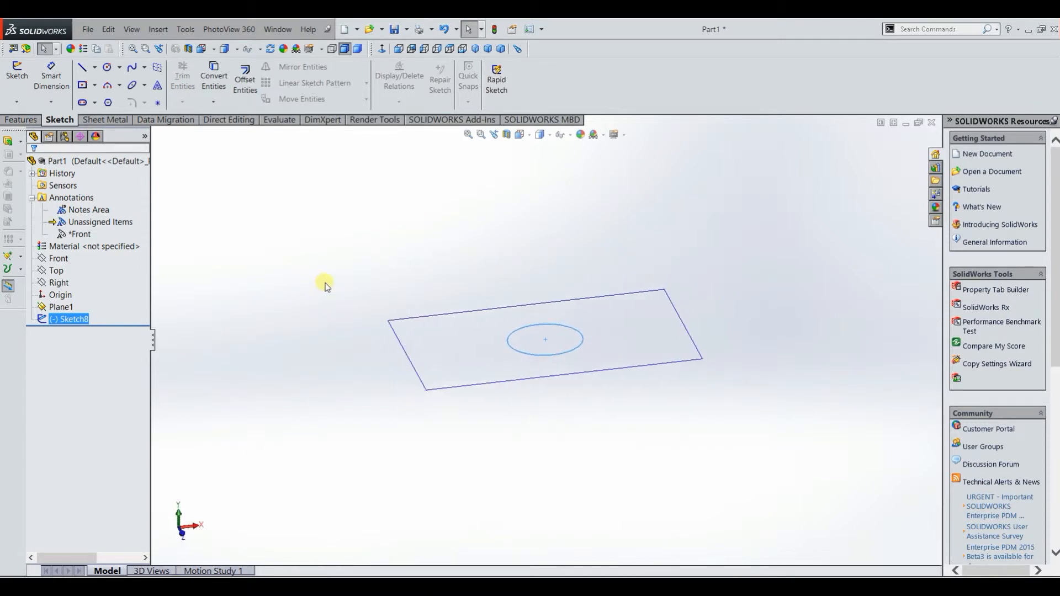
click(59, 271)
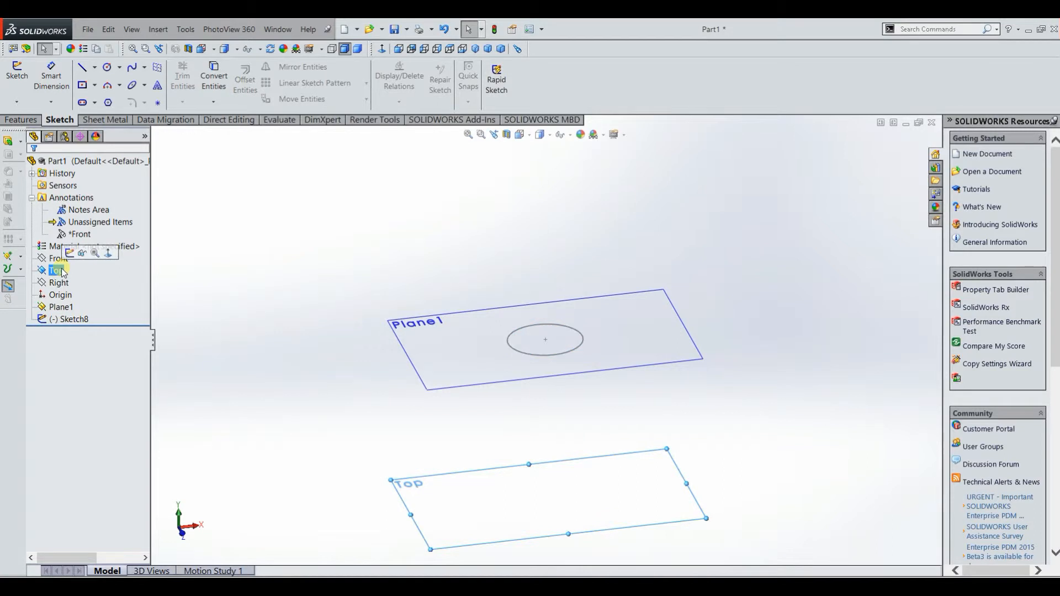
click(70, 253)
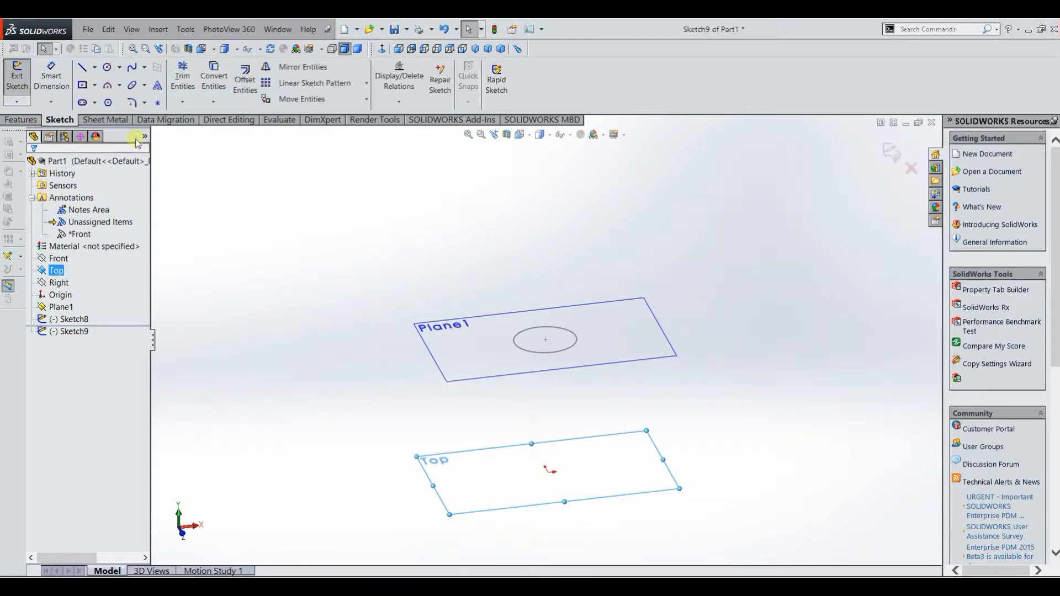
click(82, 85)
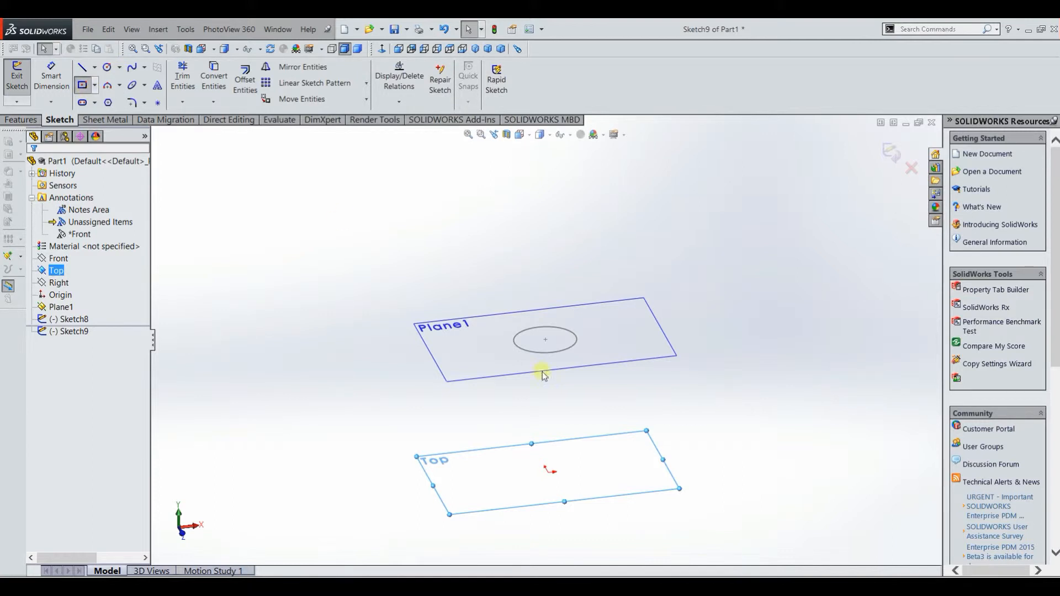
click(549, 471)
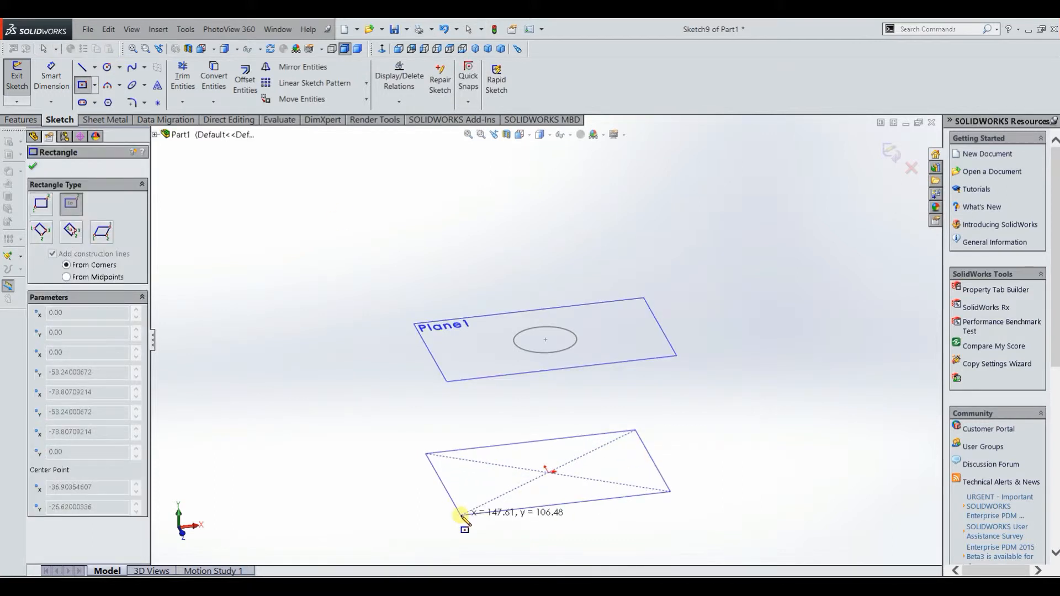
click(462, 515)
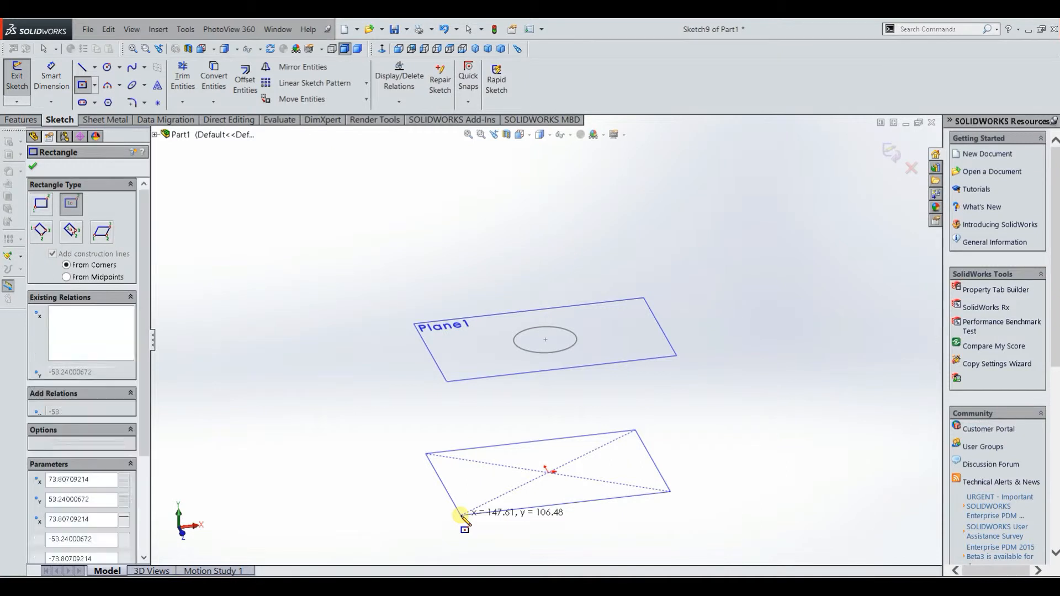
click(33, 167)
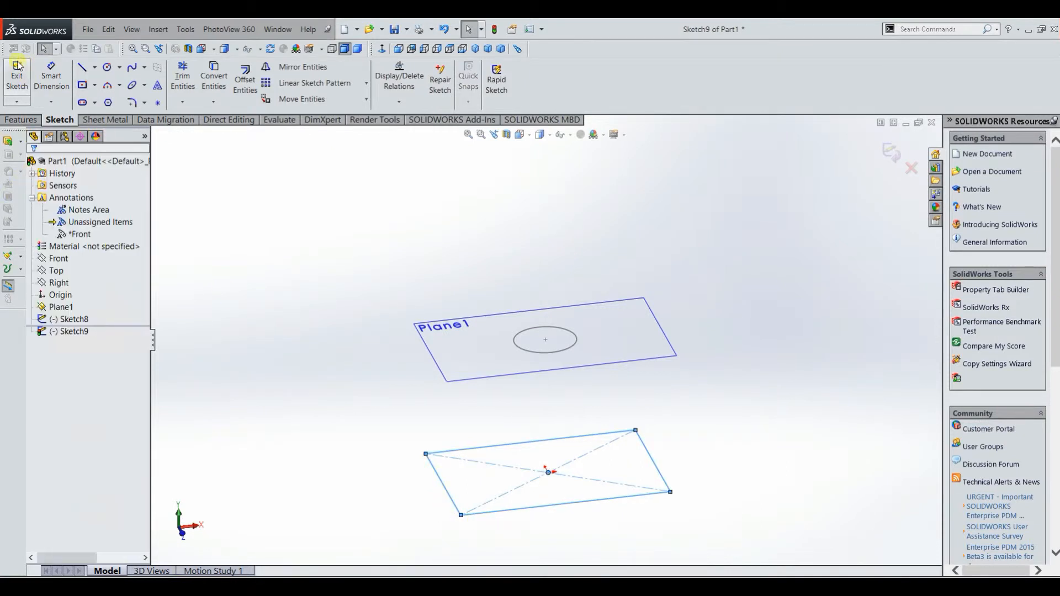
click(28, 91)
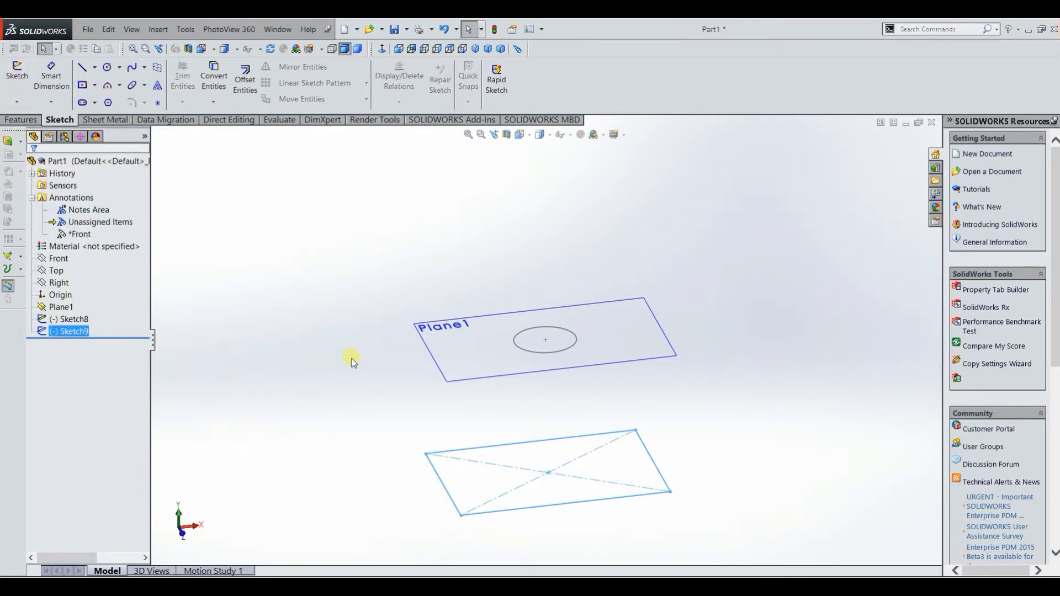
click(298, 240)
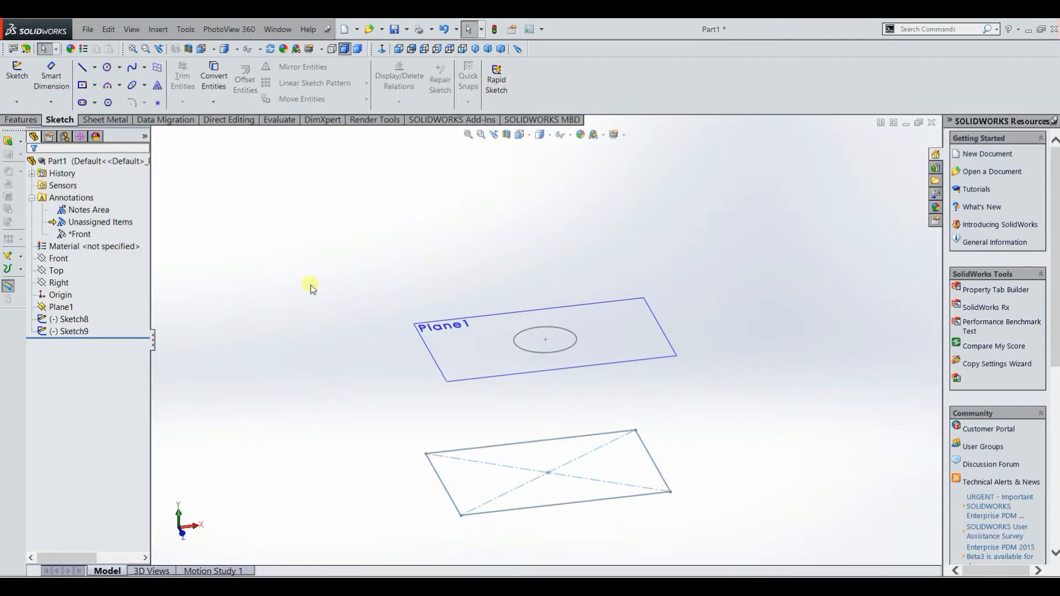
click(22, 120)
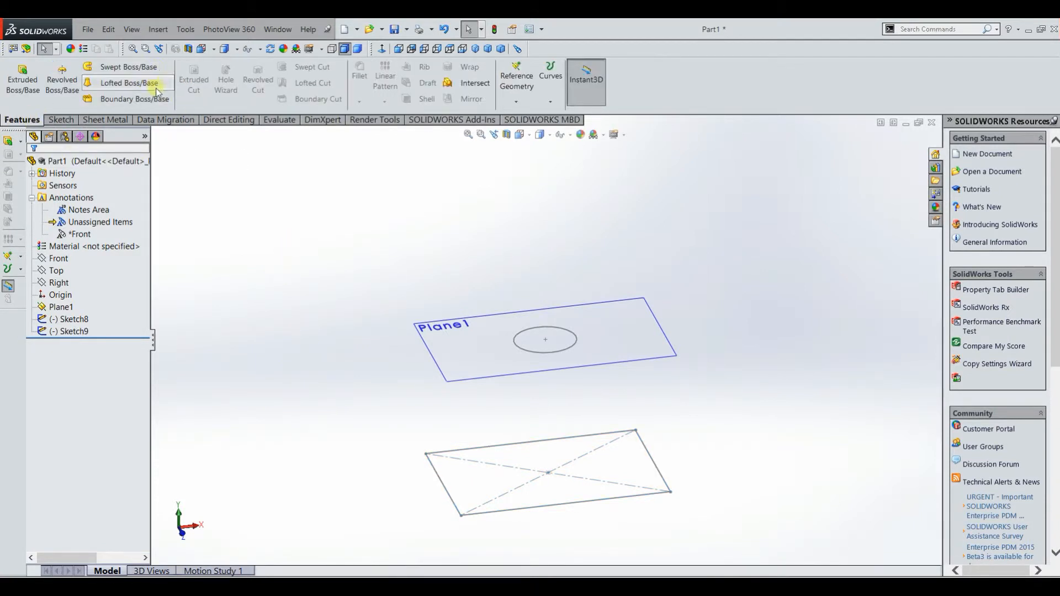
mouse_move(312, 290)
middle_down()
mouse_move(296, 255)
mouse_move(287, 260)
mouse_move(305, 315)
mouse_move(326, 324)
middle_up()
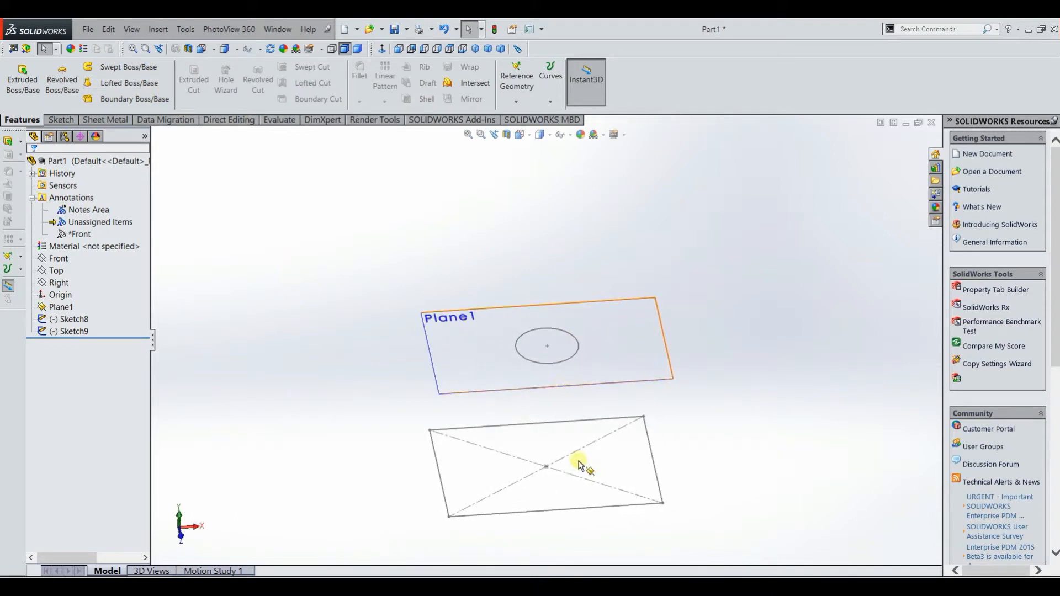
click(565, 390)
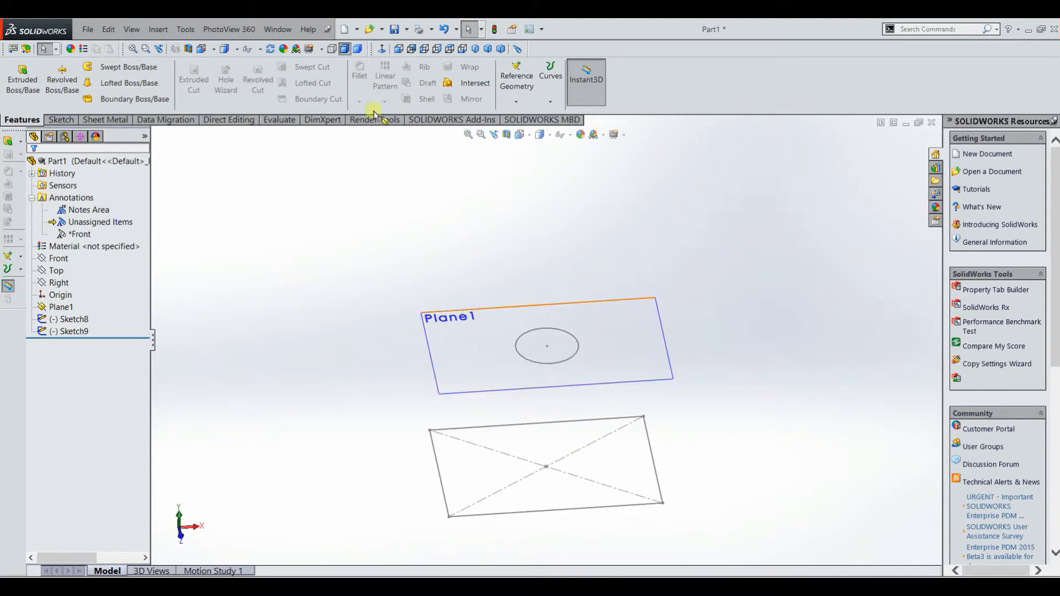
click(137, 86)
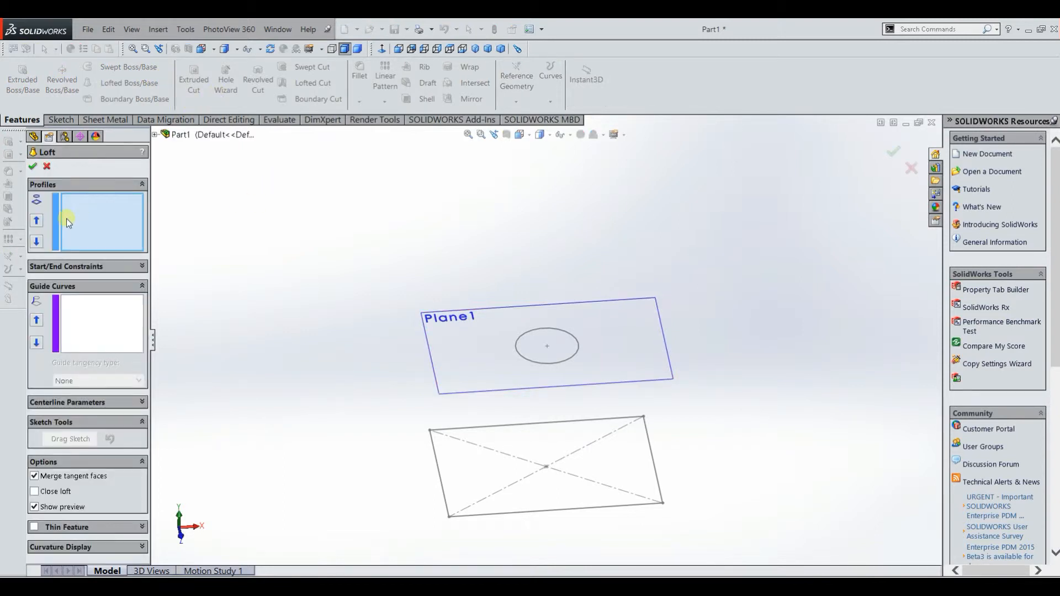
click(570, 359)
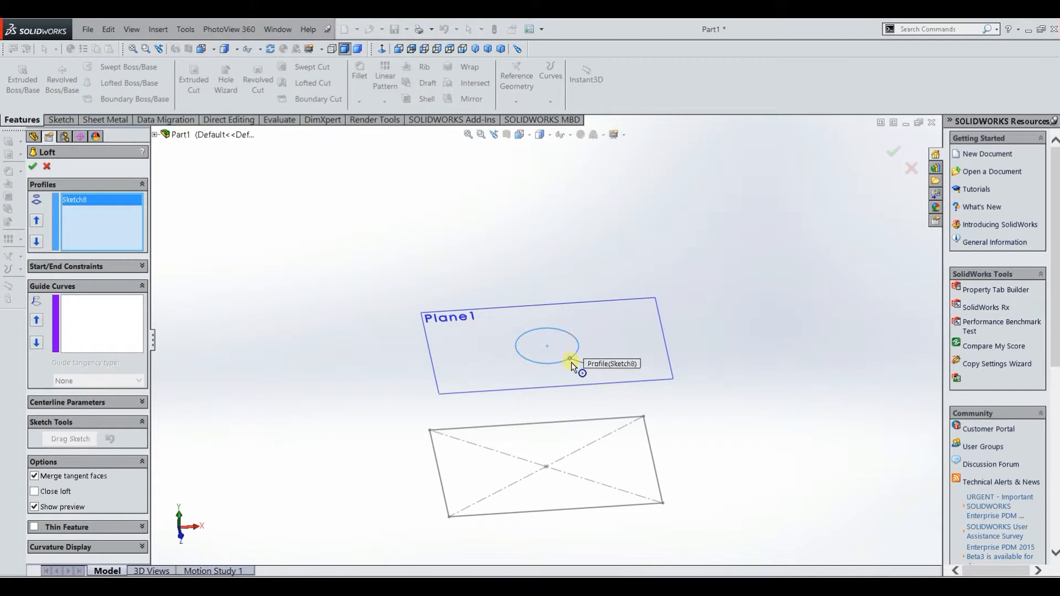
mouse_move(608, 481)
middle_down()
mouse_move(601, 468)
mouse_move(613, 450)
middle_up()
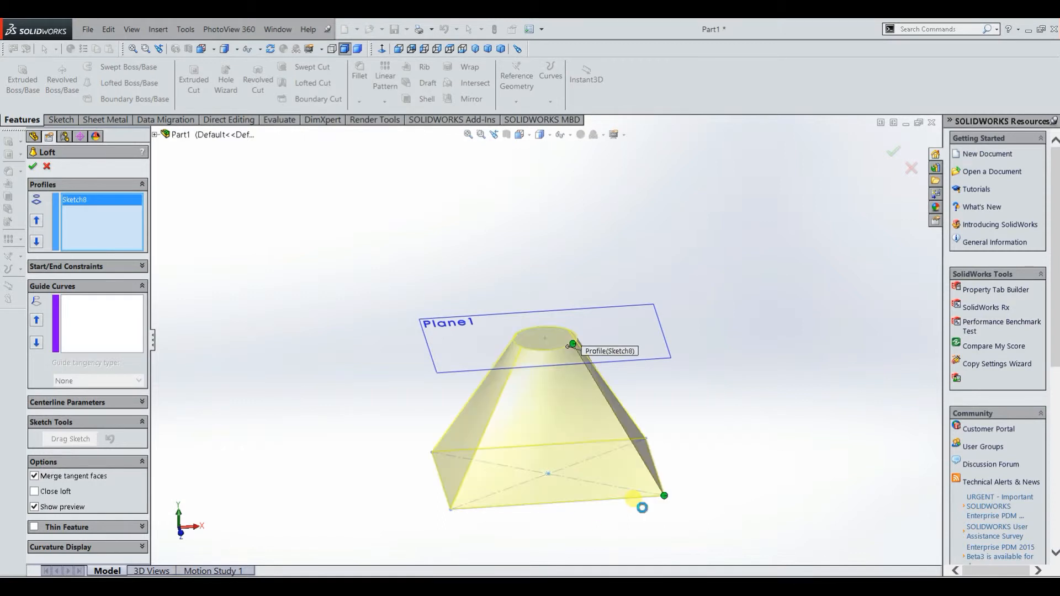
middle_drag(733, 412, 746, 331)
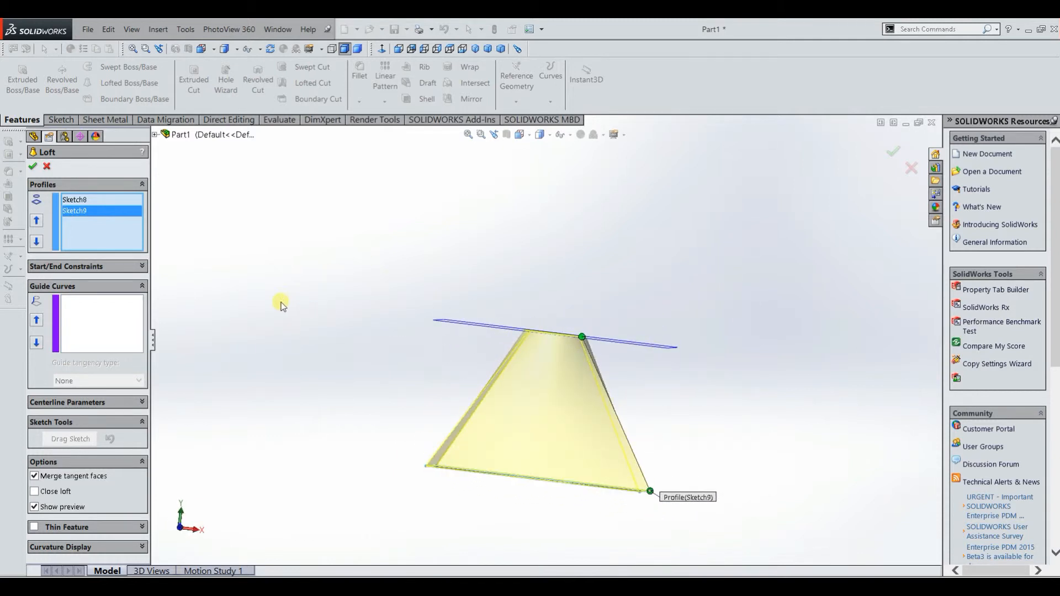
middle_drag(302, 319, 323, 335)
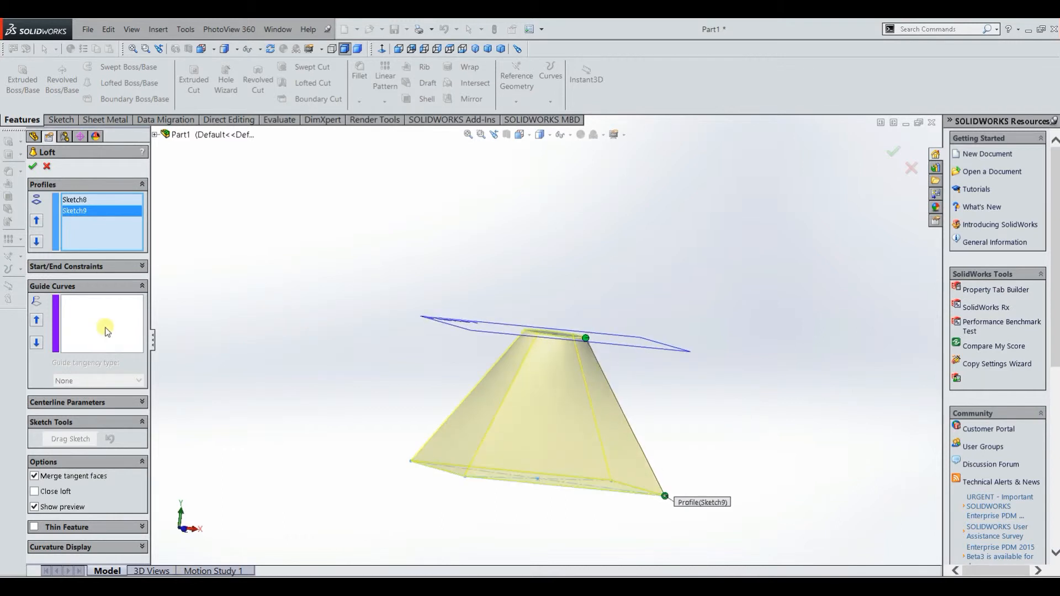
middle_drag(388, 351, 366, 285)
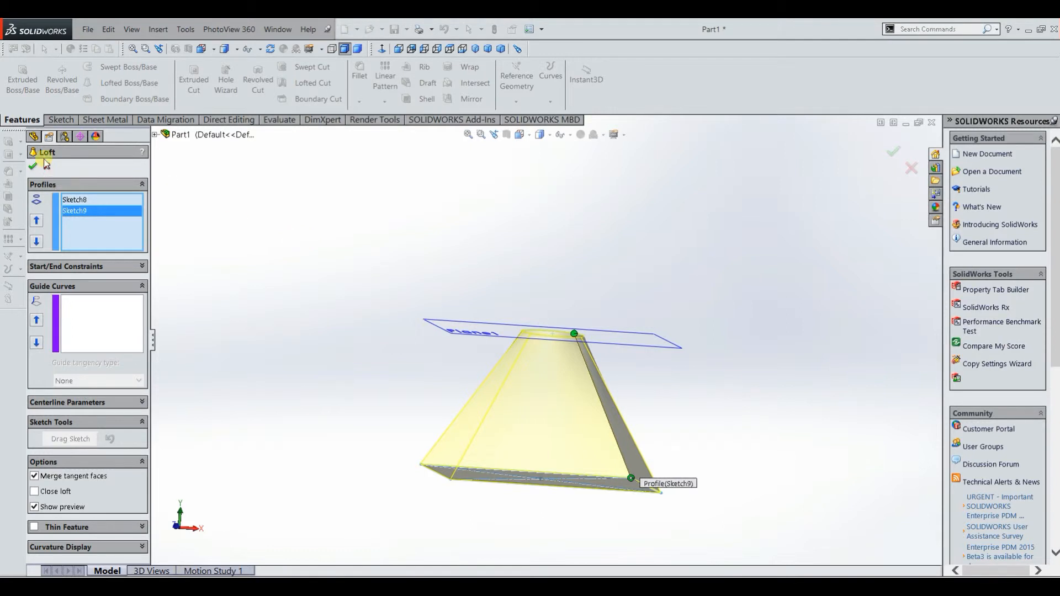
click(46, 166)
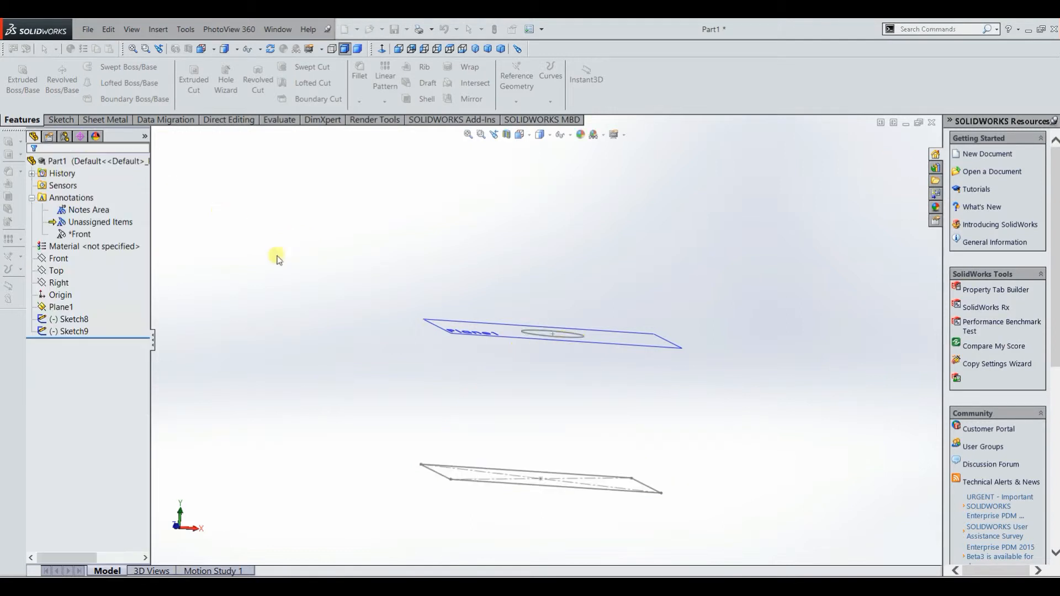
Step: Sketch a 3-point arc of about 79.7 mm radius on the Front plane from the rectangle's edge to the circle, and finish the sketch
click(59, 259)
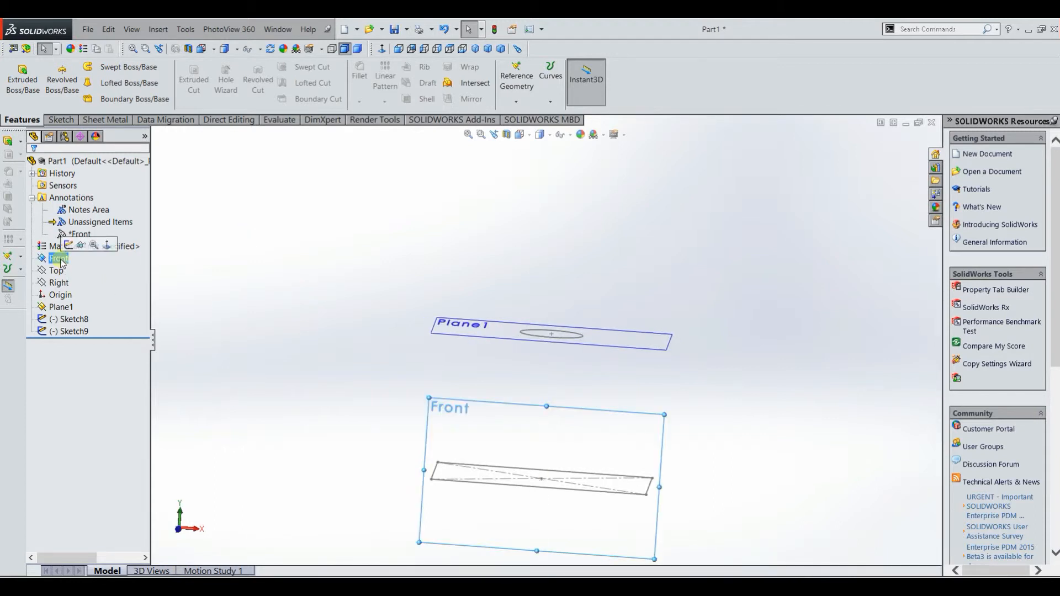
click(60, 120)
click(16, 73)
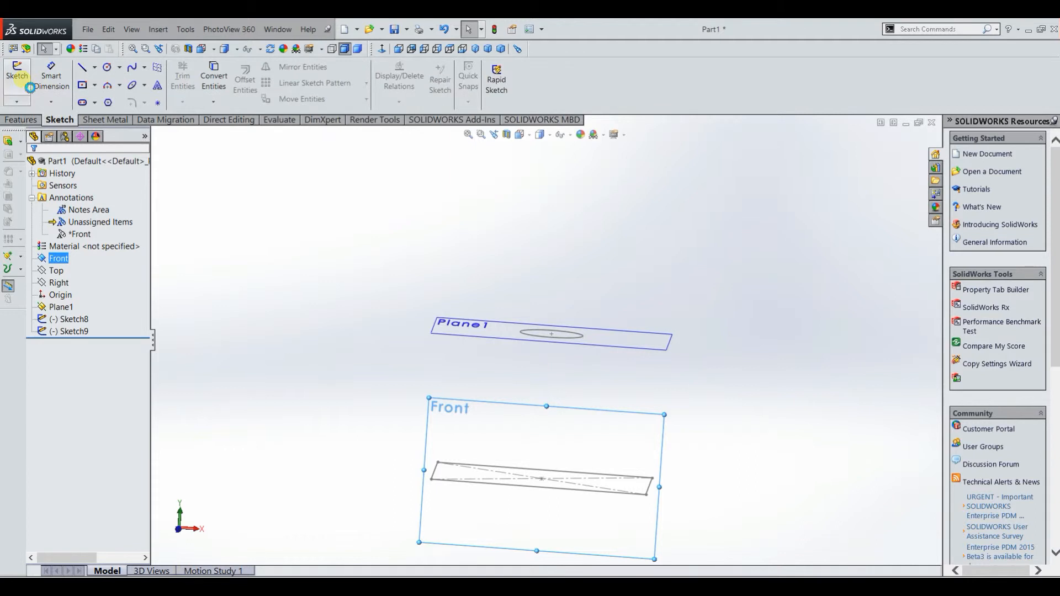
click(382, 49)
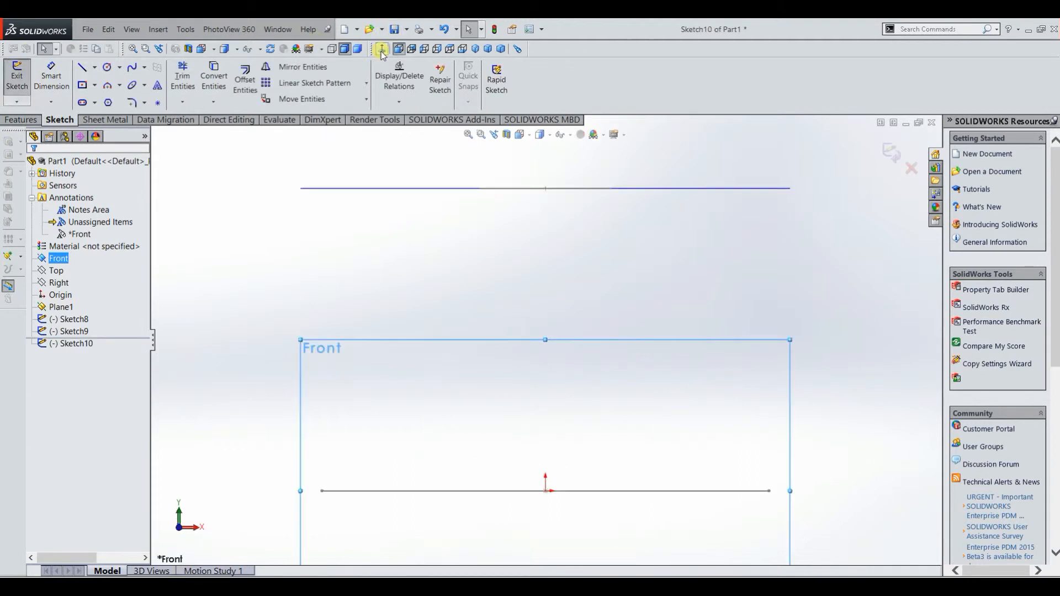
click(109, 86)
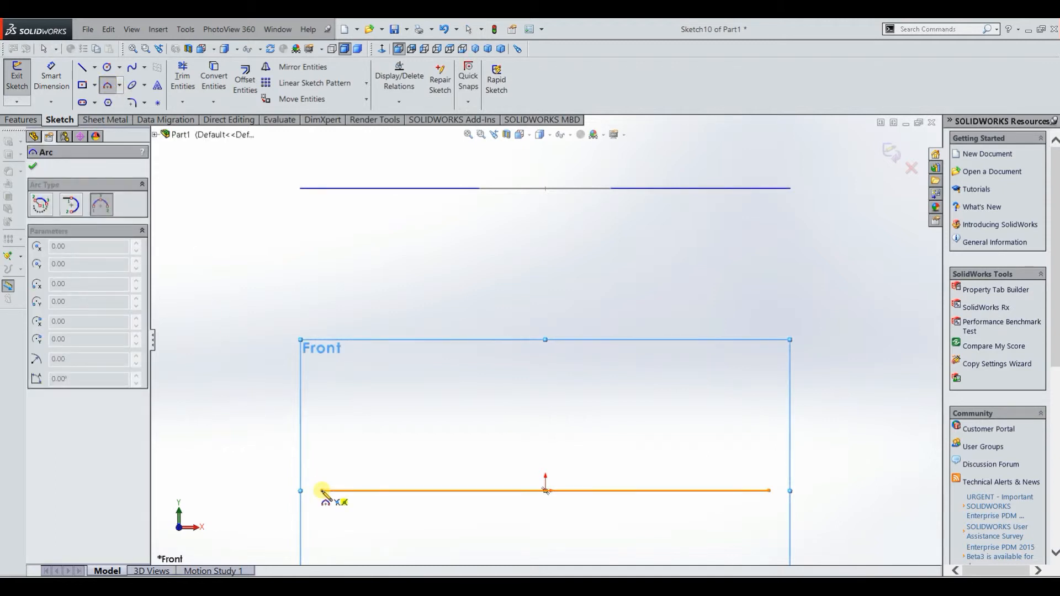
click(322, 490)
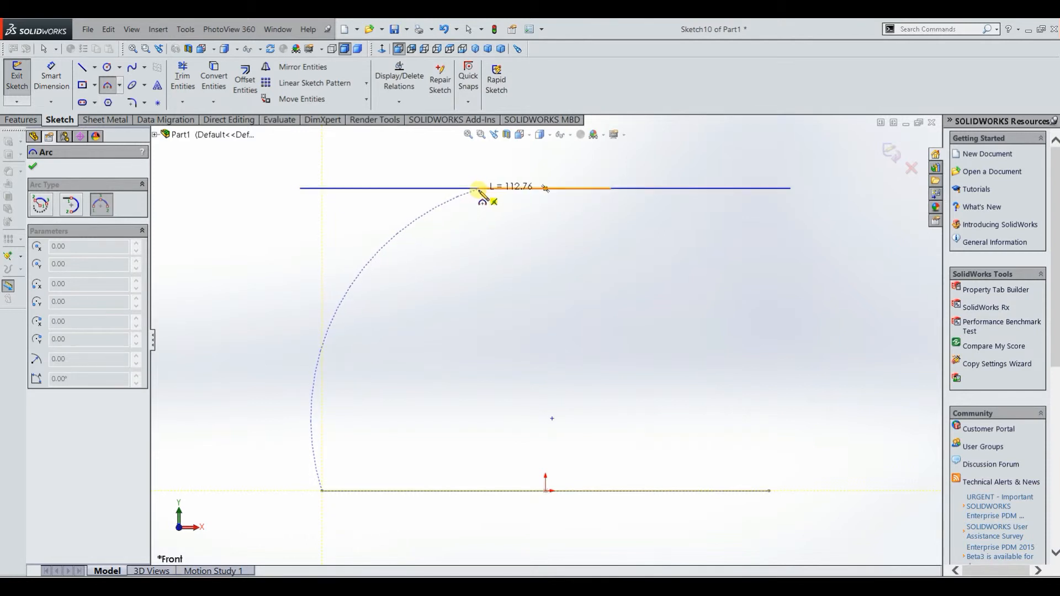
click(480, 188)
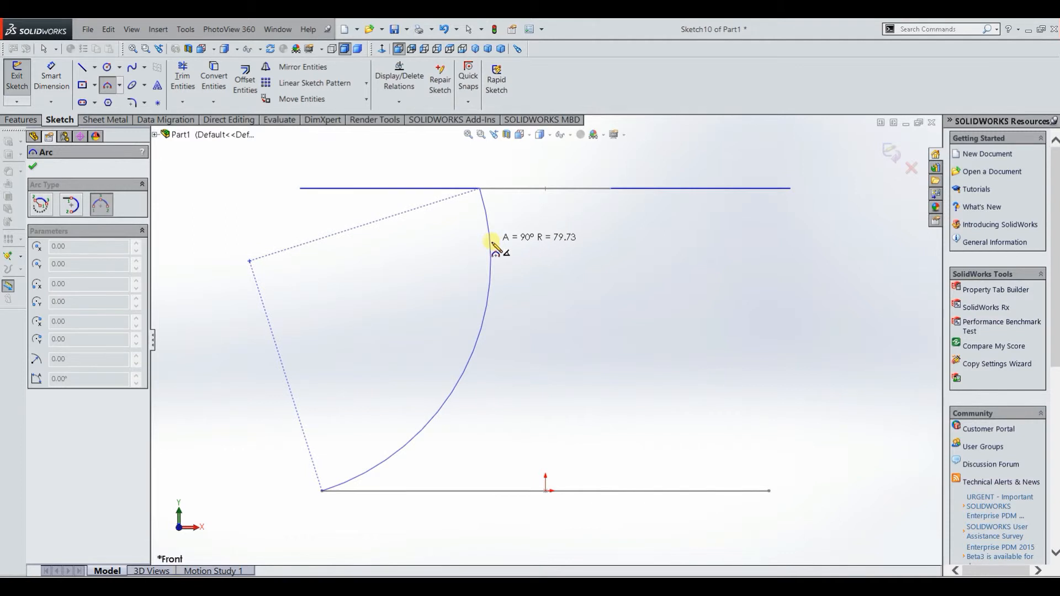
click(495, 246)
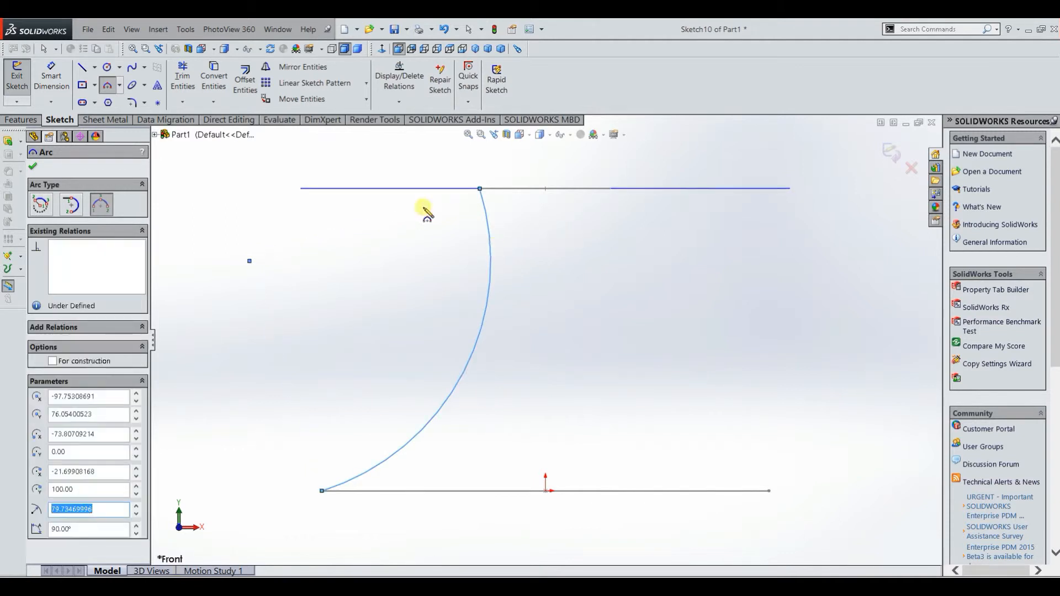
click(34, 166)
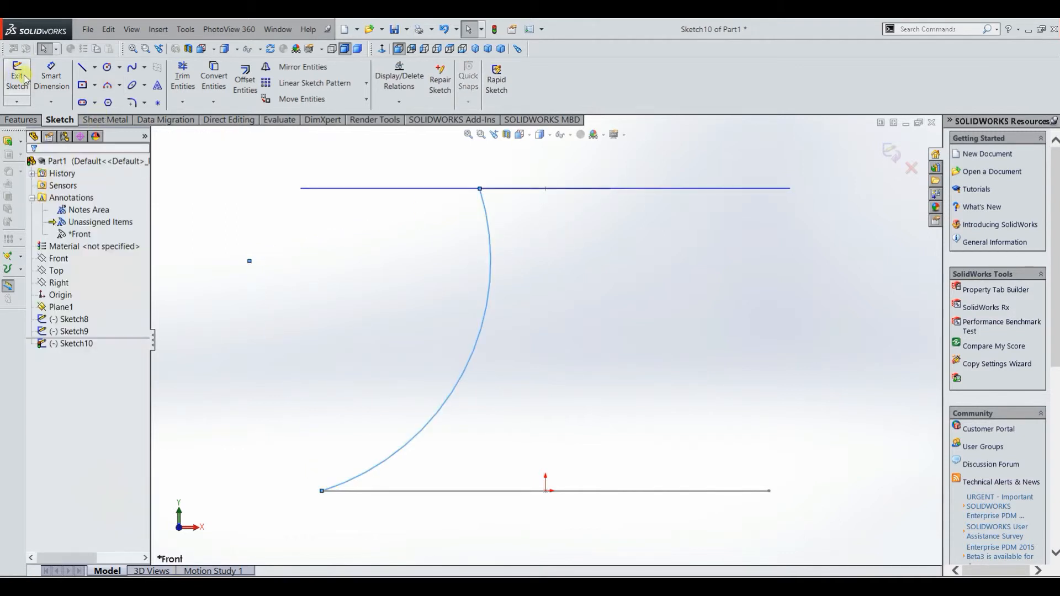
scroll(257, 195, up, 1)
middle_drag(256, 194, 267, 241)
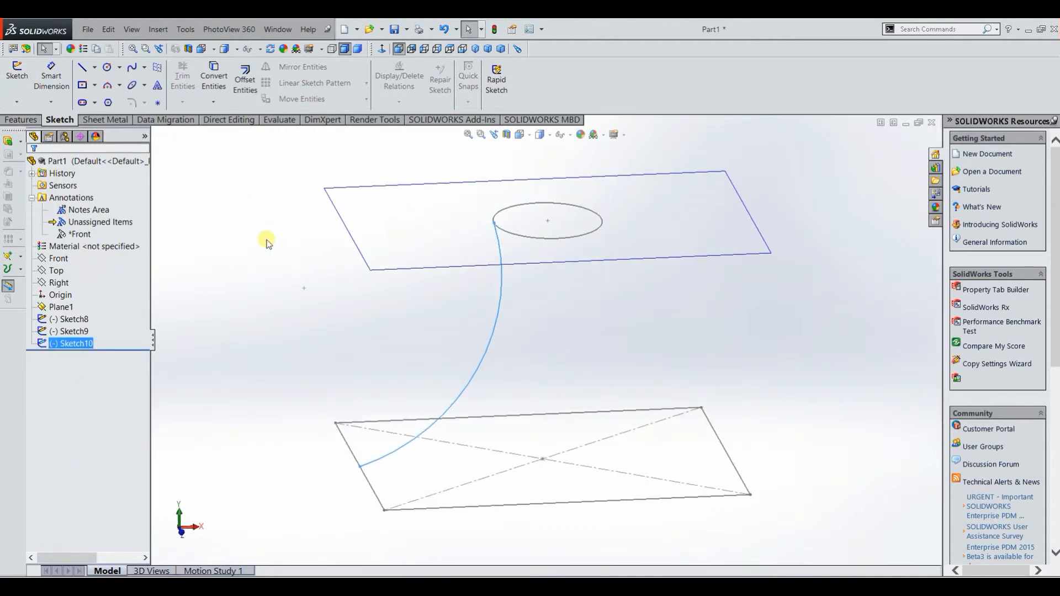
click(241, 228)
scroll(241, 228, up, 1)
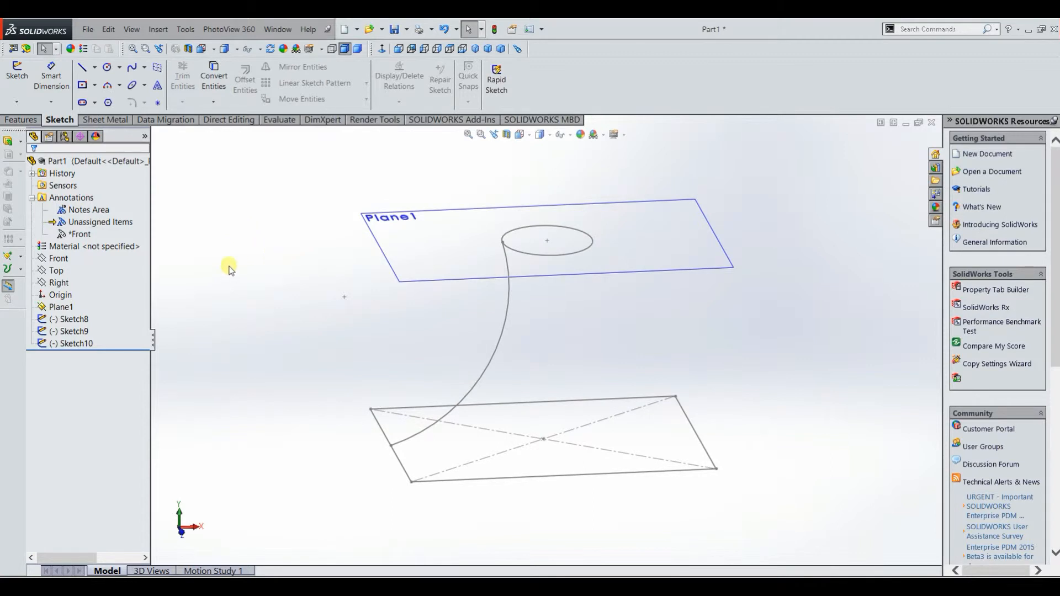
Step: Start a lofted boss with the circle and the rectangle as its profiles
click(19, 119)
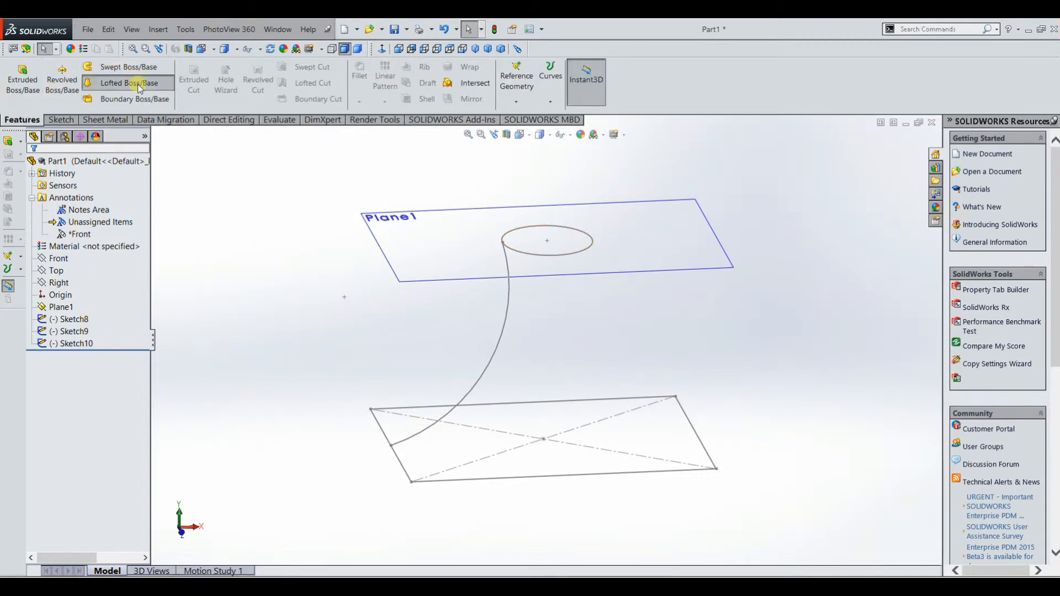
click(578, 258)
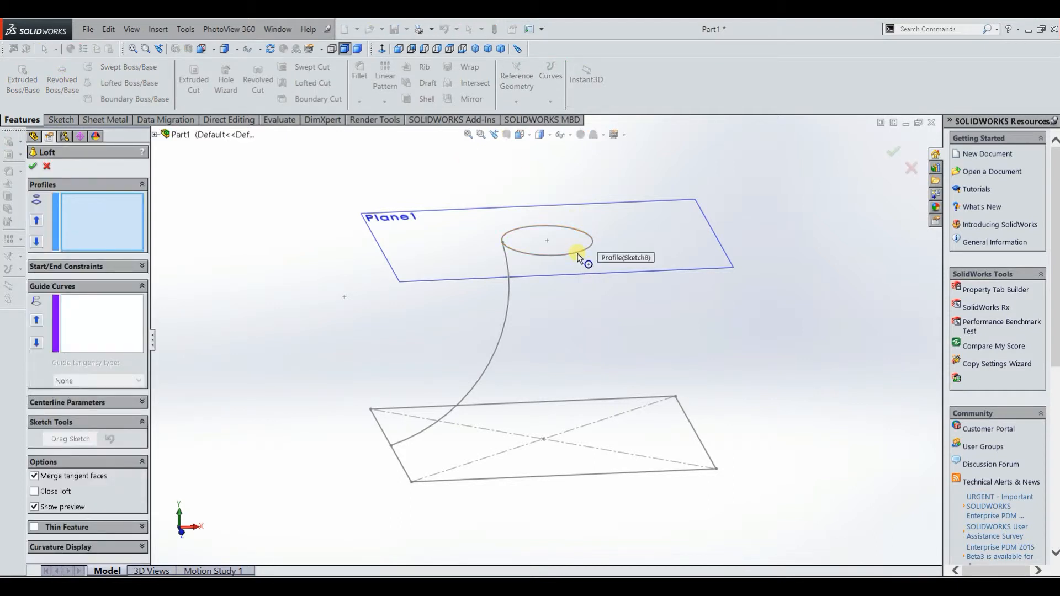
click(666, 470)
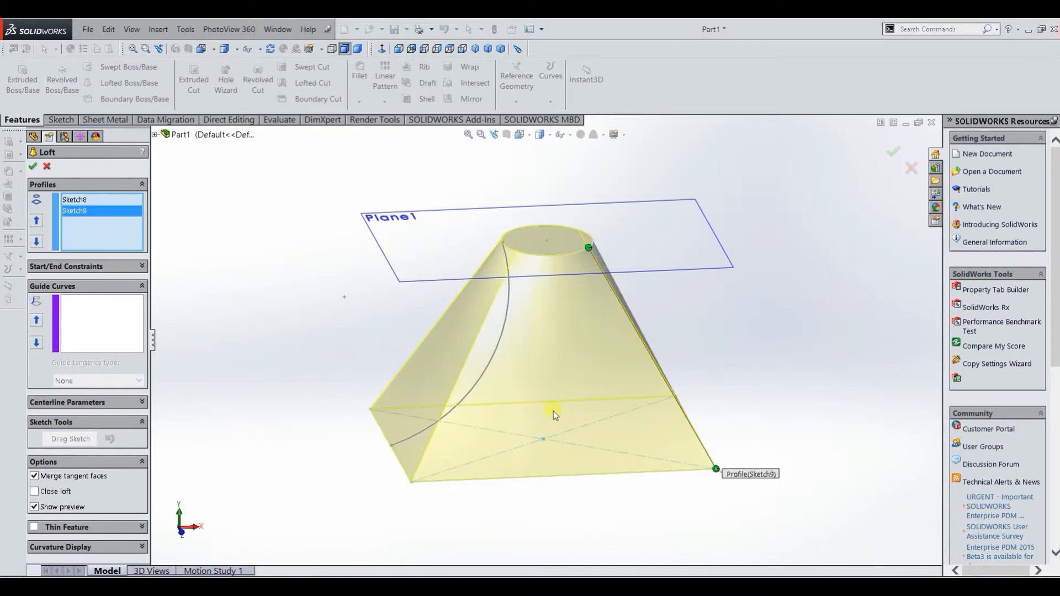
middle_drag(296, 353, 310, 332)
Step: Add the arc as the loft's guide curve and create the loft
click(112, 319)
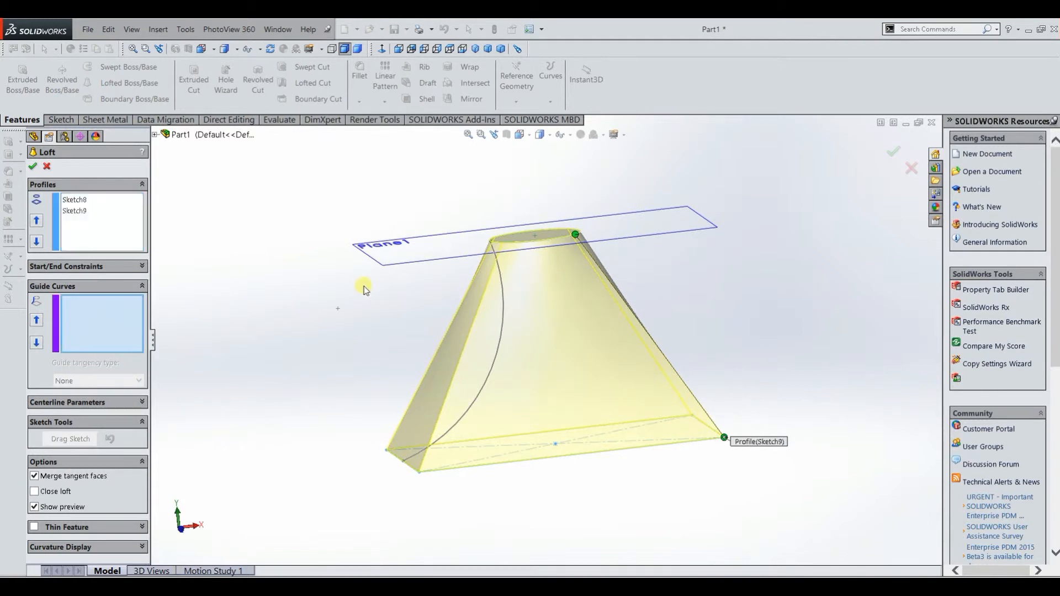
click(507, 303)
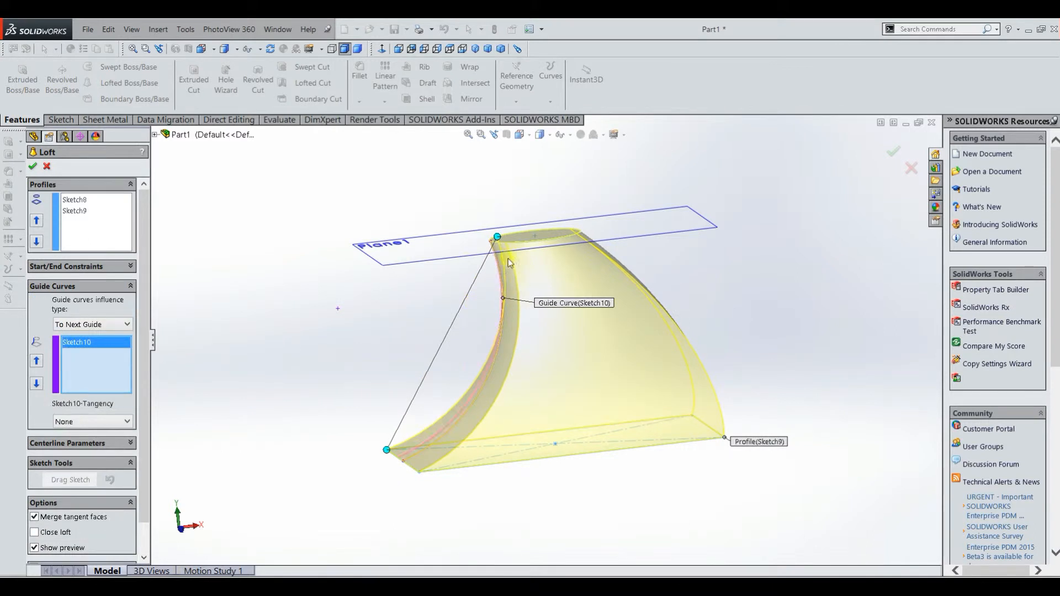
middle_drag(306, 375, 447, 401)
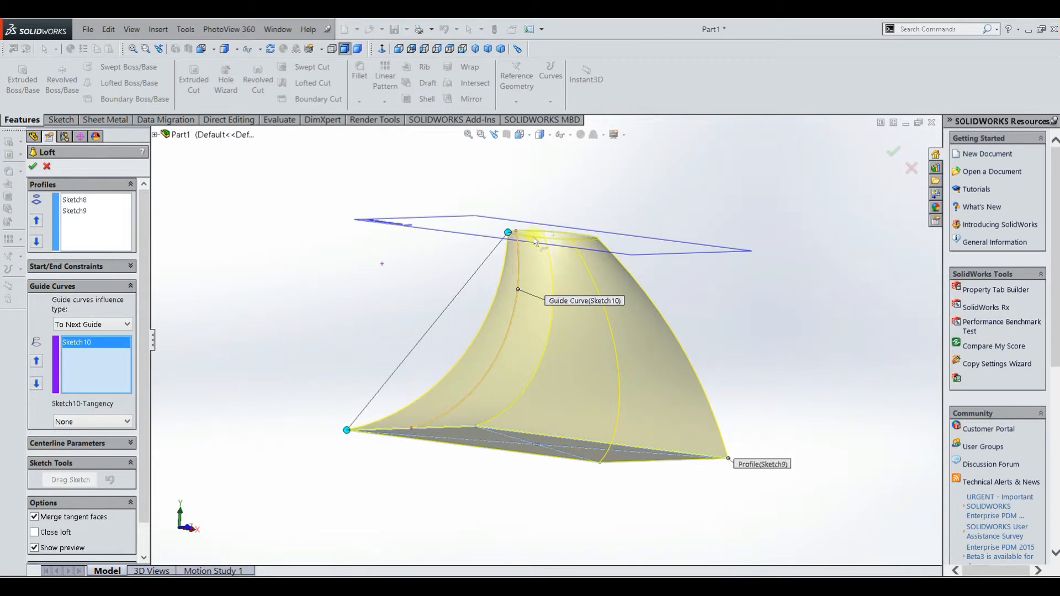
mouse_move(320, 331)
middle_down()
mouse_move(298, 326)
mouse_move(390, 370)
mouse_move(312, 351)
middle_up()
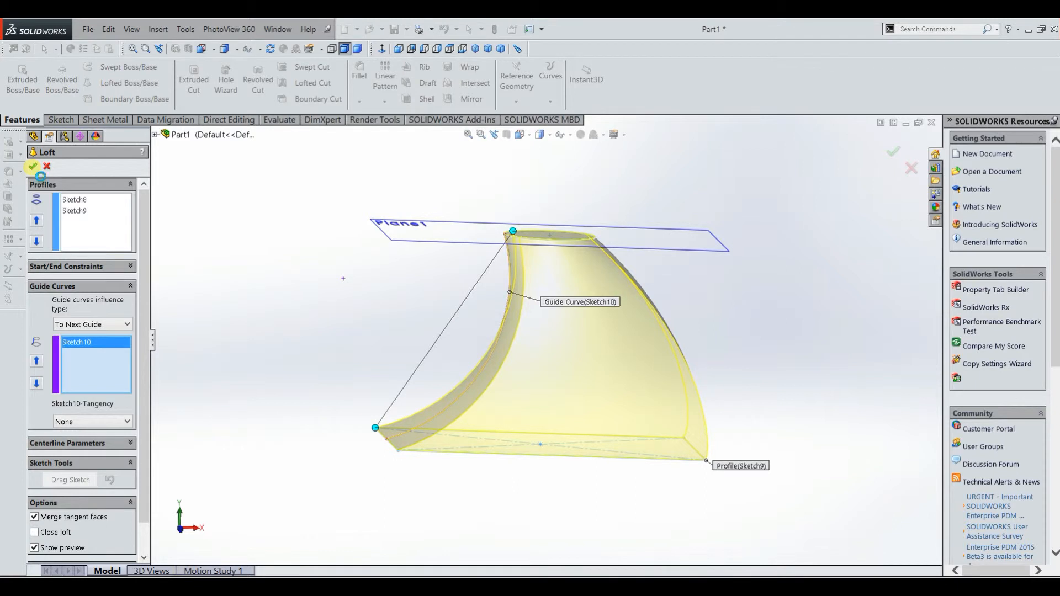
click(33, 167)
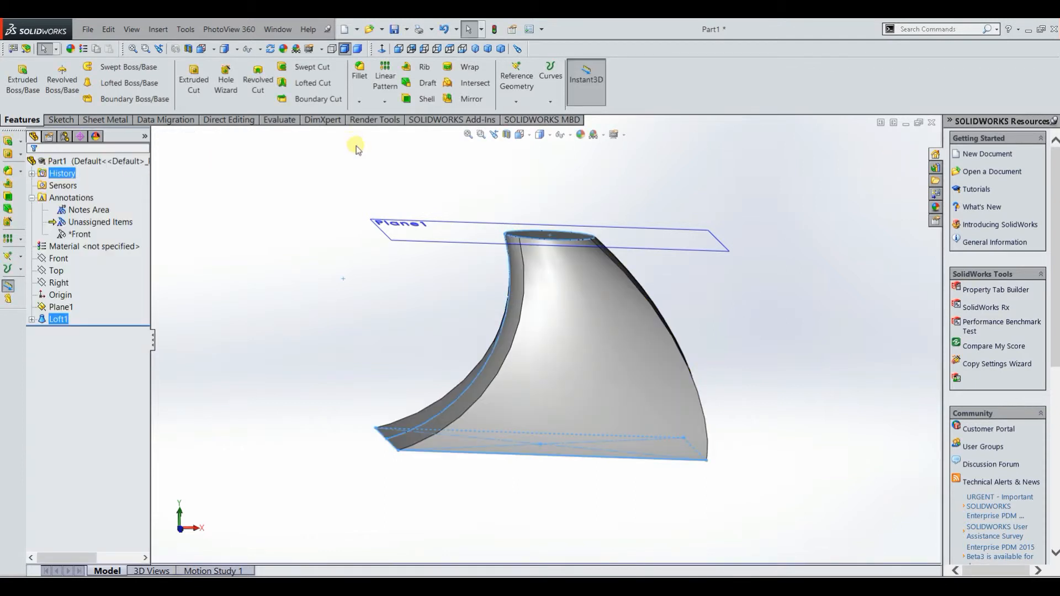
middle_drag(468, 239, 450, 284)
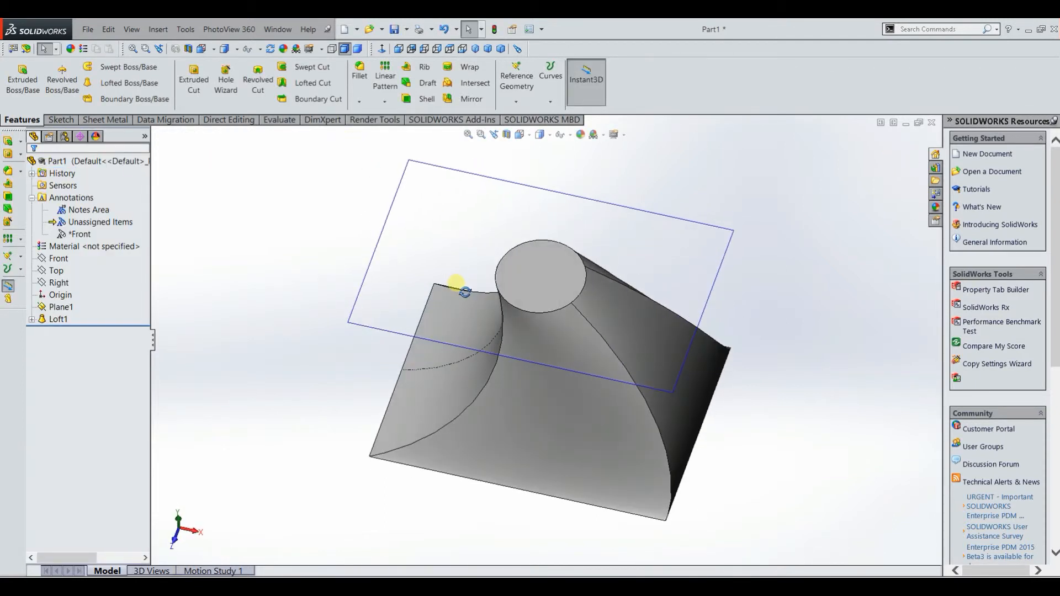
click(563, 273)
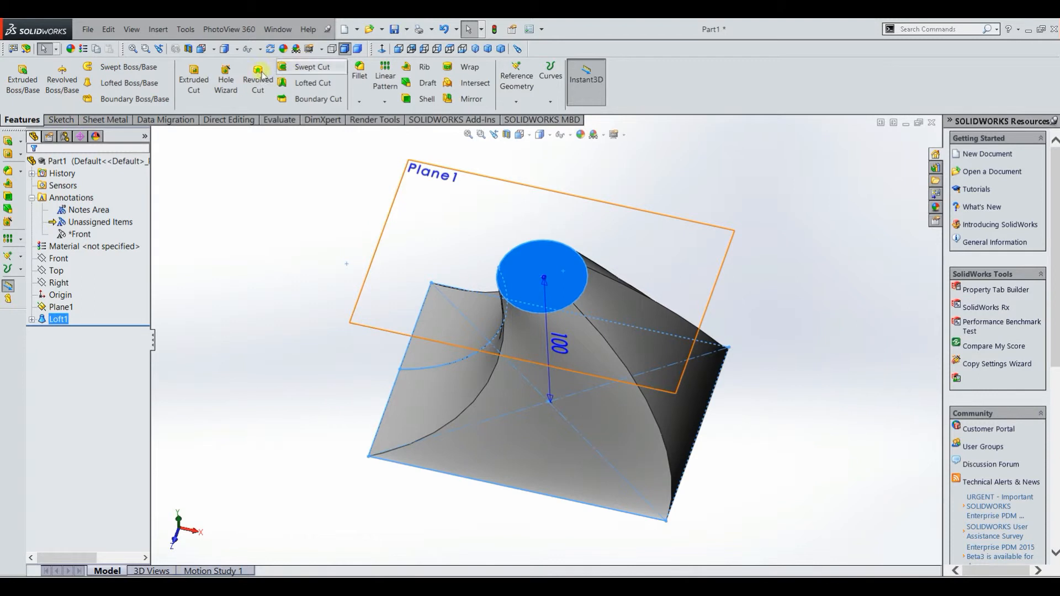
click(334, 84)
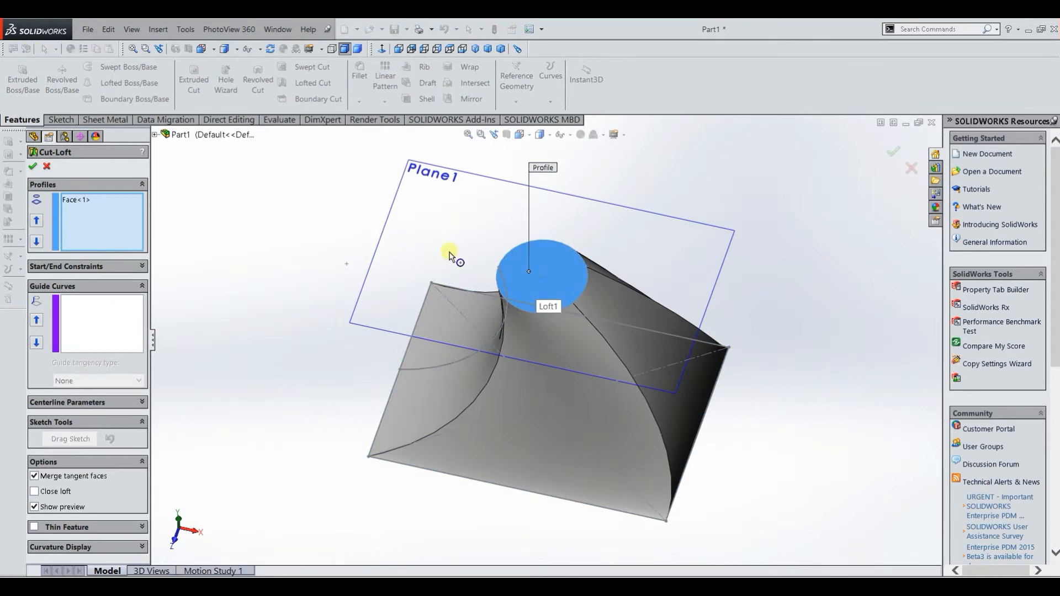
right_click(97, 206)
click(124, 225)
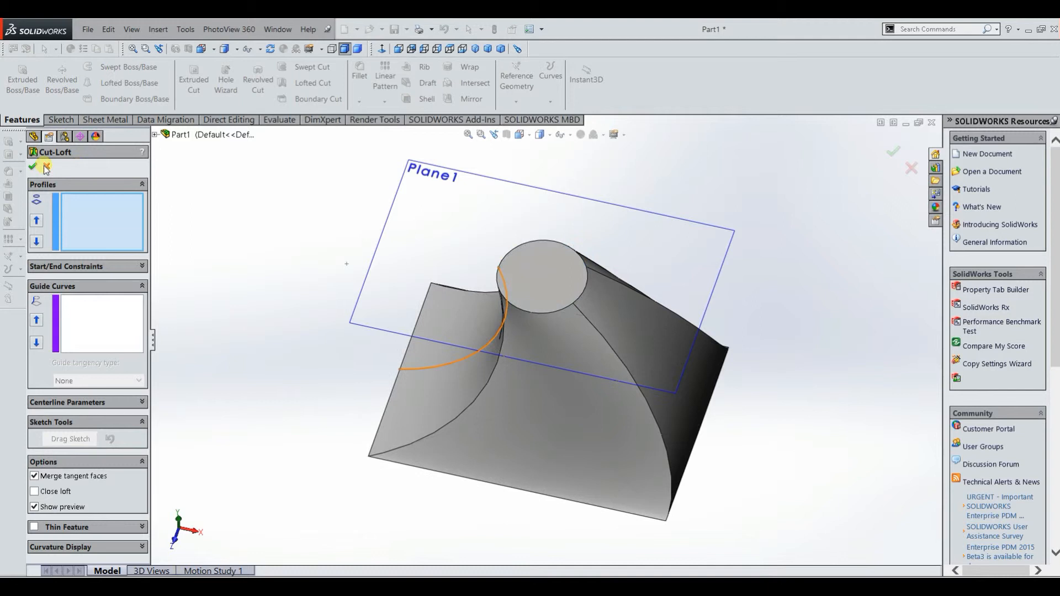
click(46, 168)
Step: Sketch a circle of about 11.4 mm radius centred on the origin on the loft's circular top face, and finish the sketch
click(558, 305)
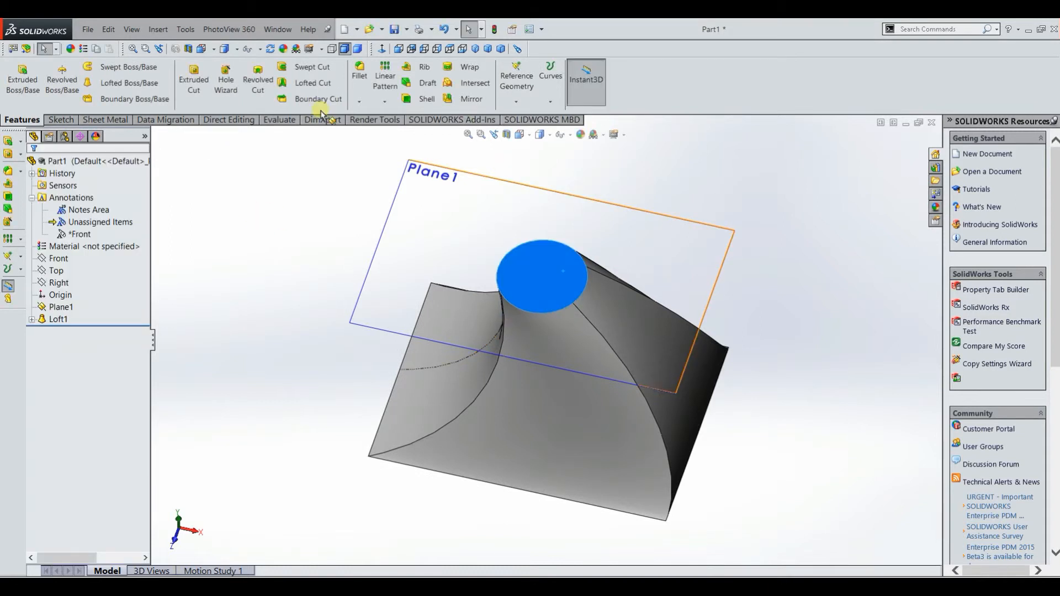
click(558, 273)
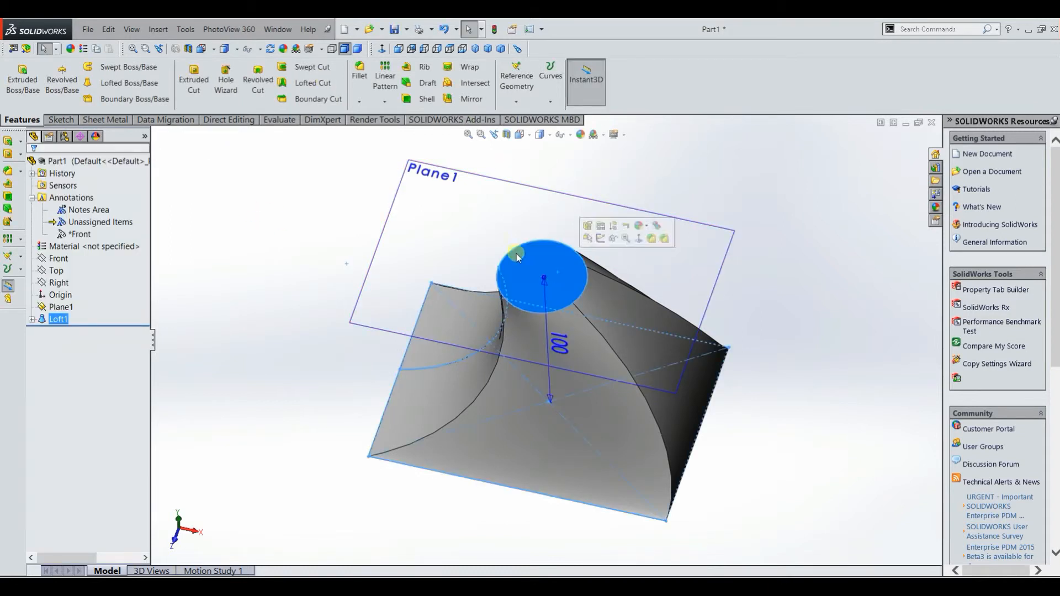
click(59, 120)
click(25, 76)
click(108, 66)
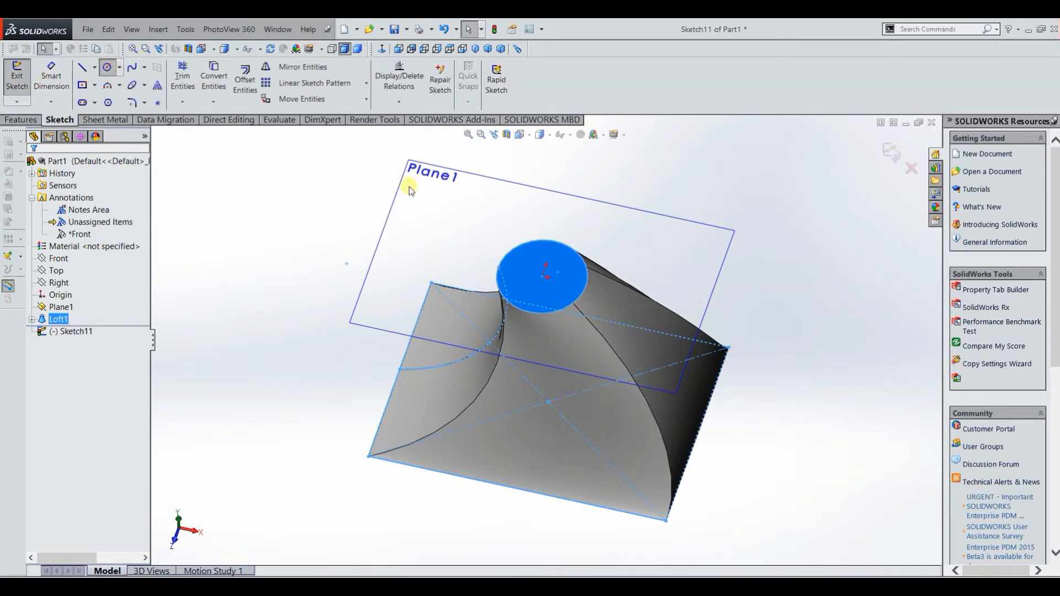
click(544, 276)
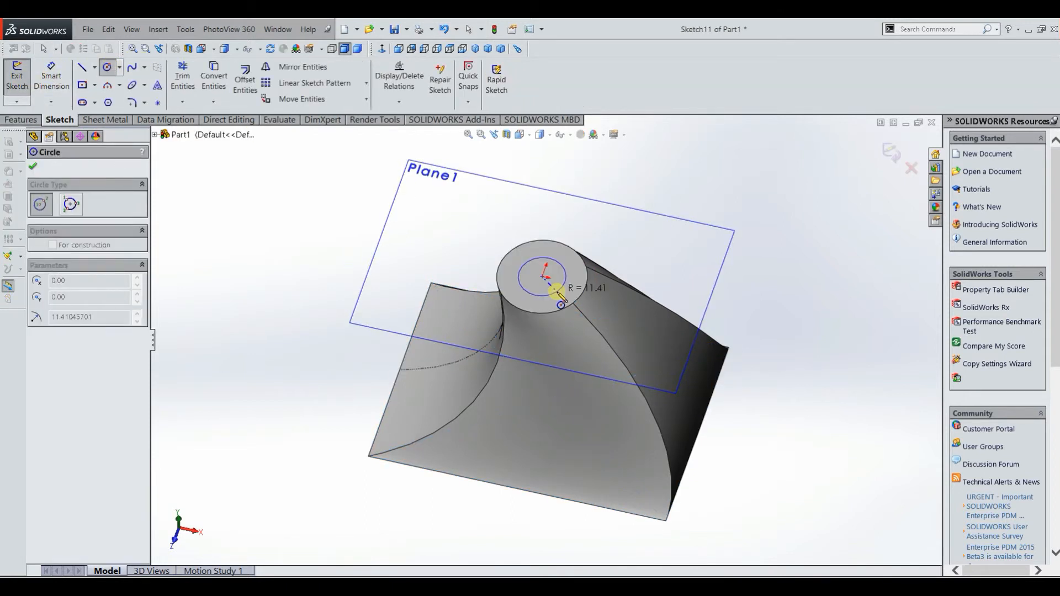
click(557, 293)
click(17, 77)
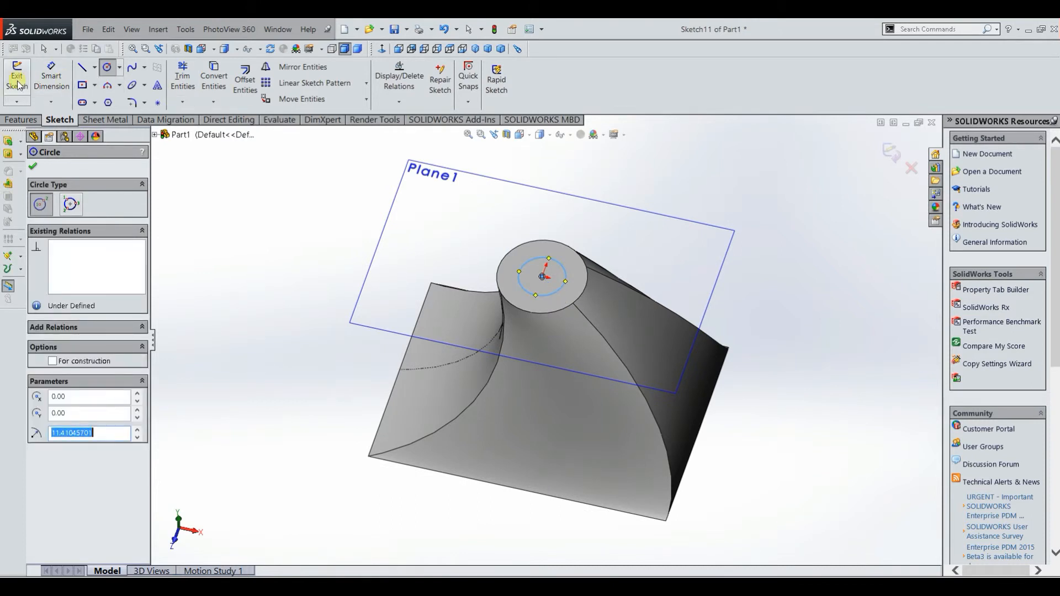
Step: Sketch a center rectangle about 33 by 57 mm on the loft's base face, near the short edge opposite the guide curve, and finish the sketch
middle_drag(296, 244, 661, 326)
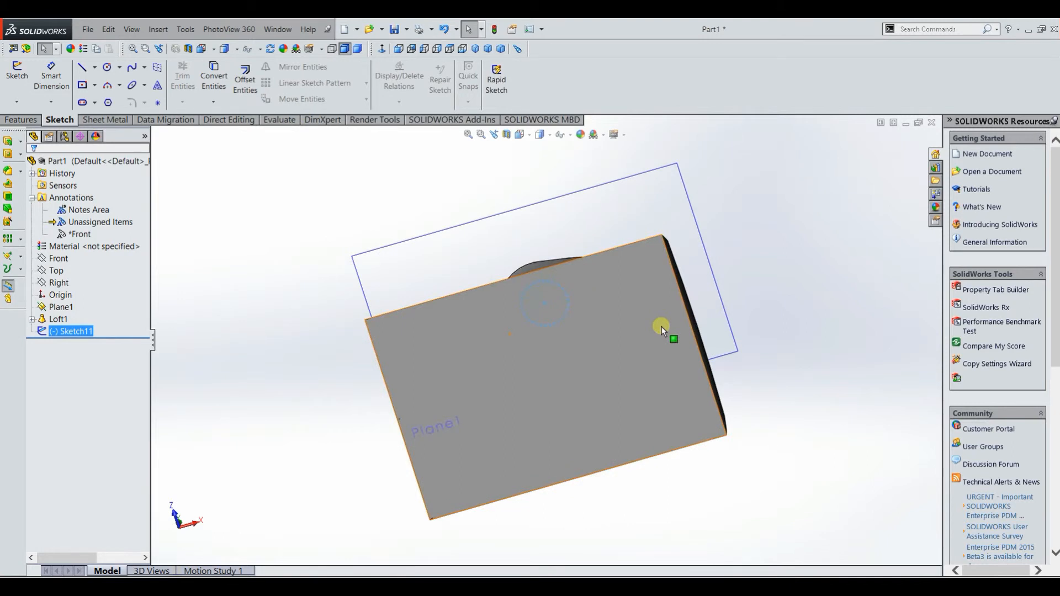
click(634, 336)
click(82, 85)
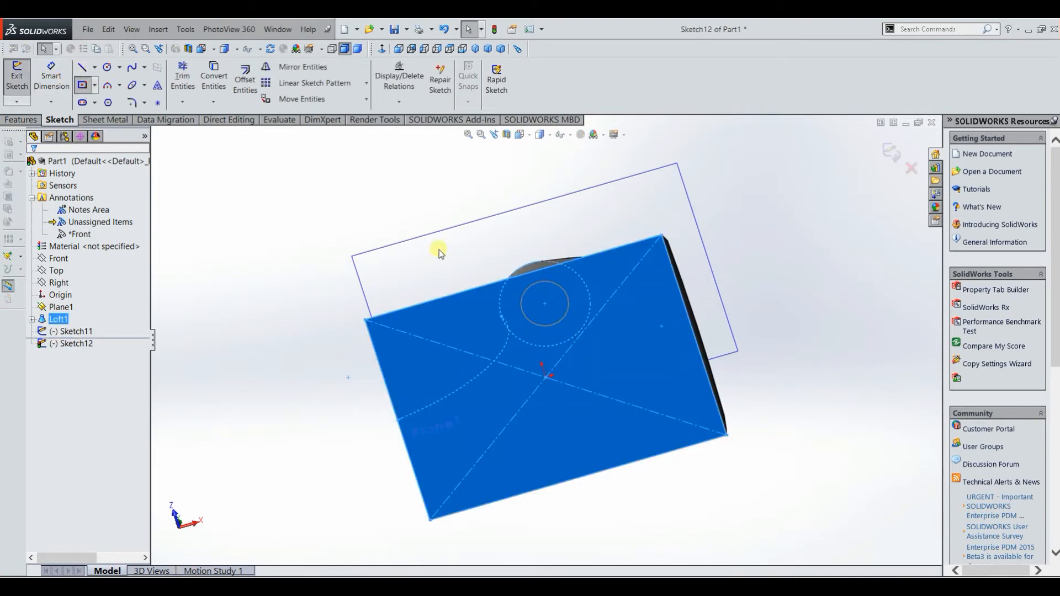
click(652, 352)
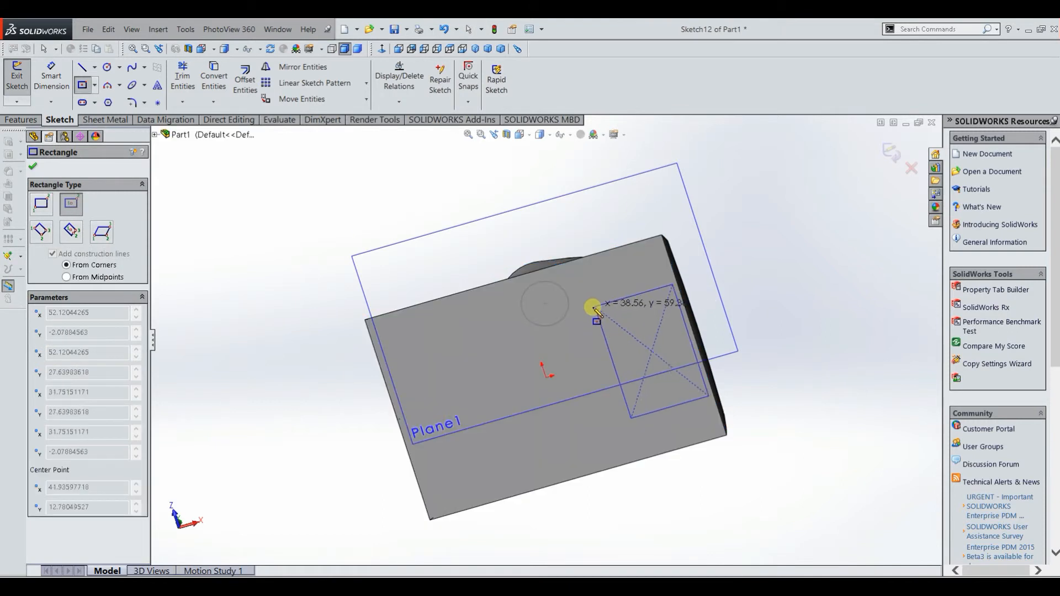
click(601, 307)
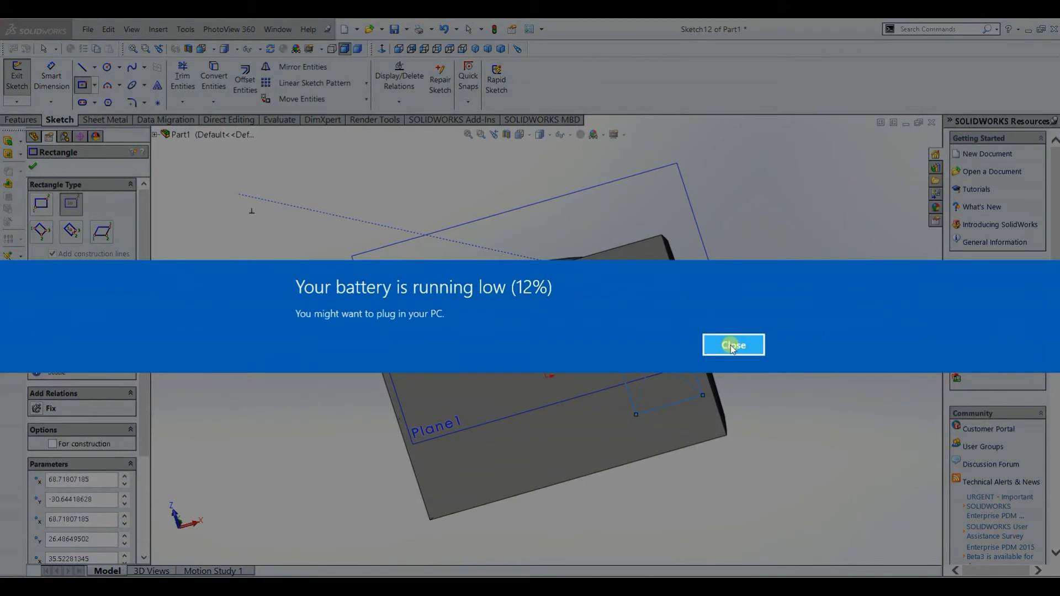
click(732, 346)
click(17, 74)
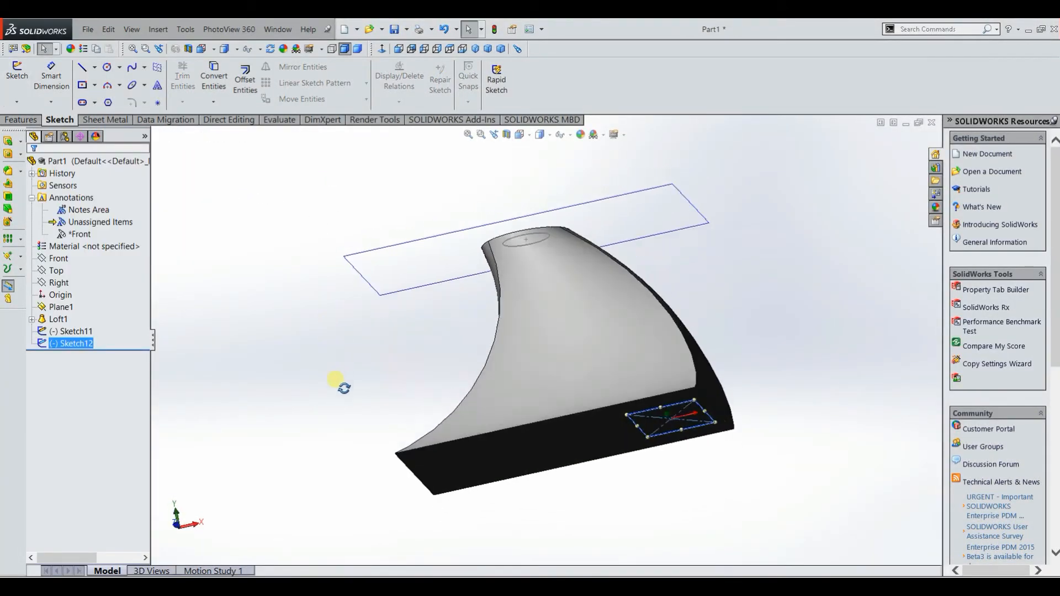
Step: Create a lofted cut through the body between the circle sketch on its top face and the rectangle sketch on its base face
middle_drag(288, 308, 220, 303)
key(Escape)
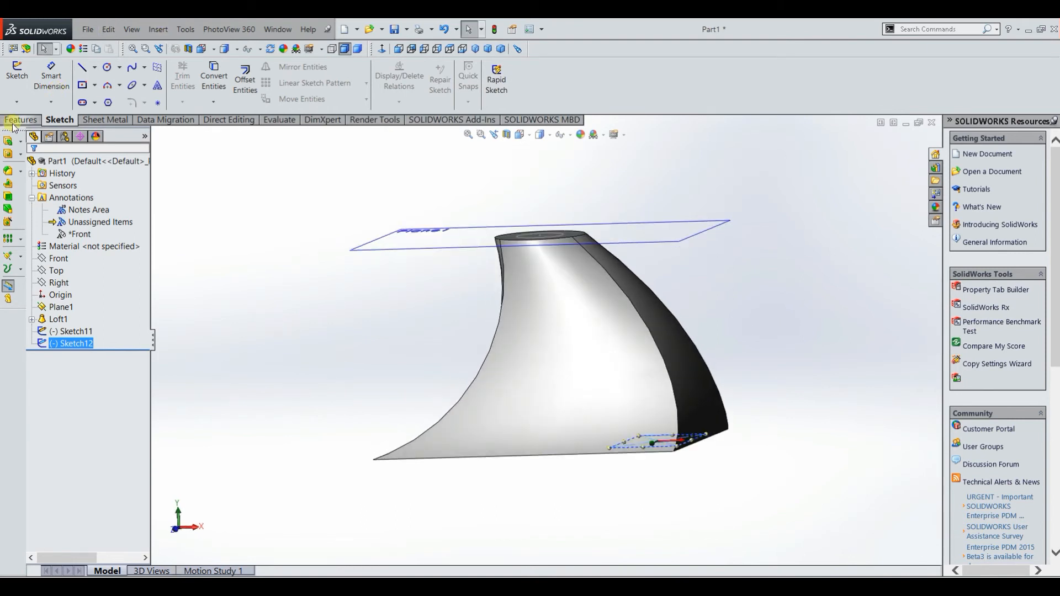
click(13, 122)
click(305, 285)
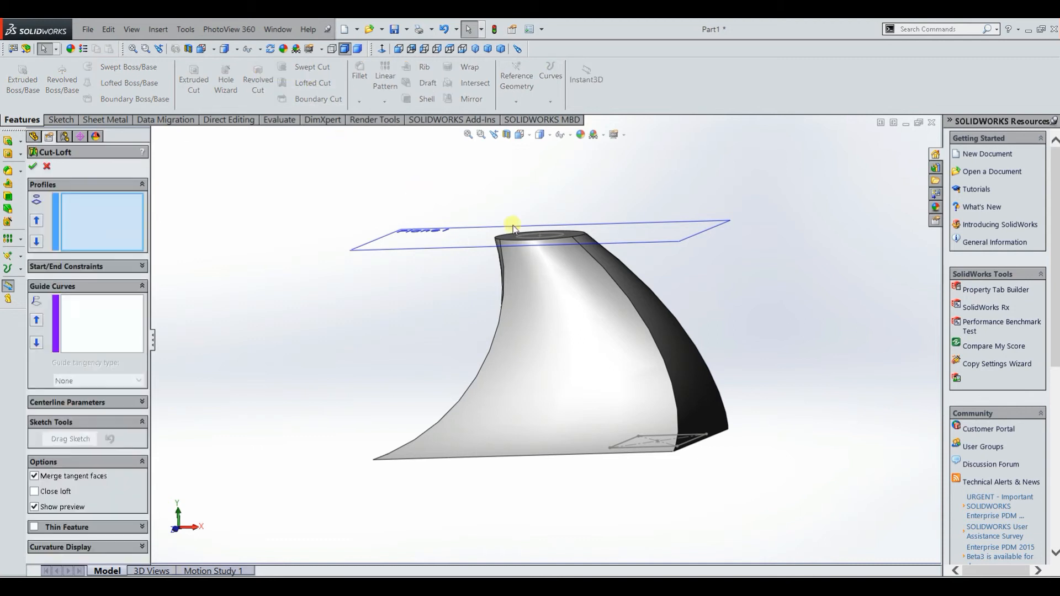
middle_drag(541, 323, 553, 350)
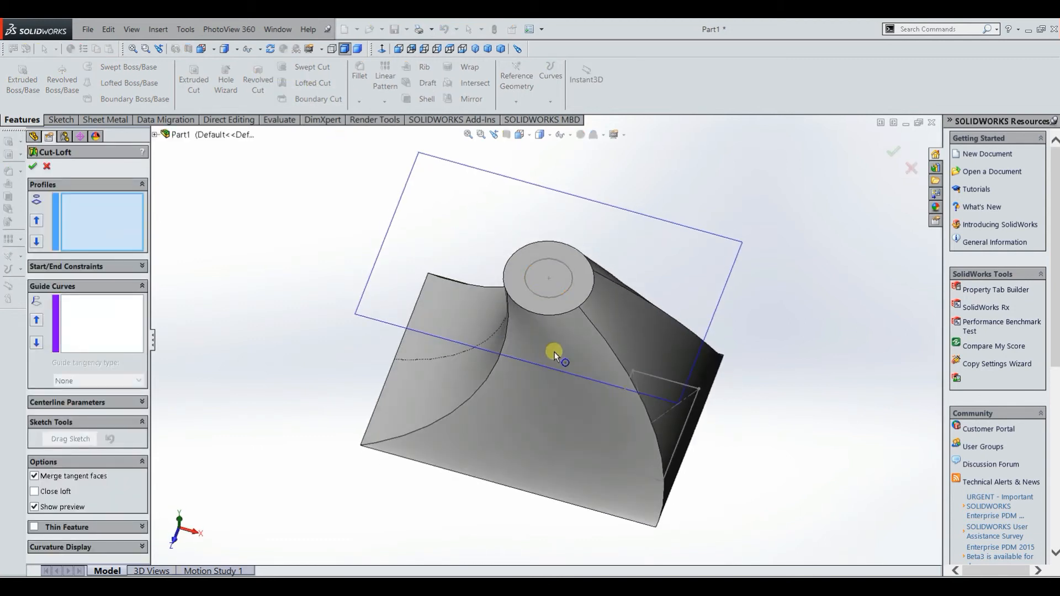
click(569, 292)
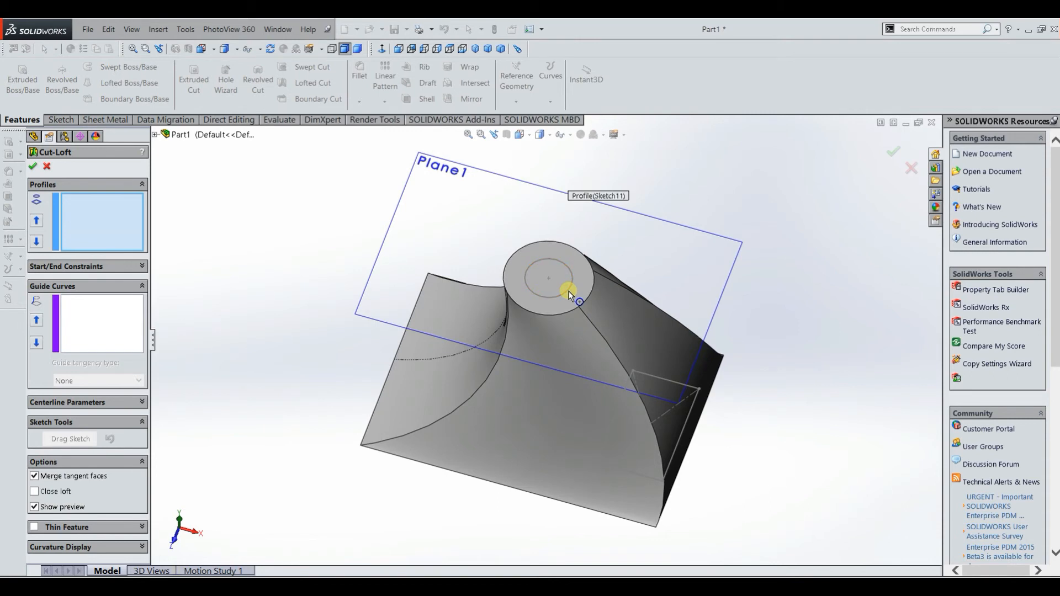
click(665, 472)
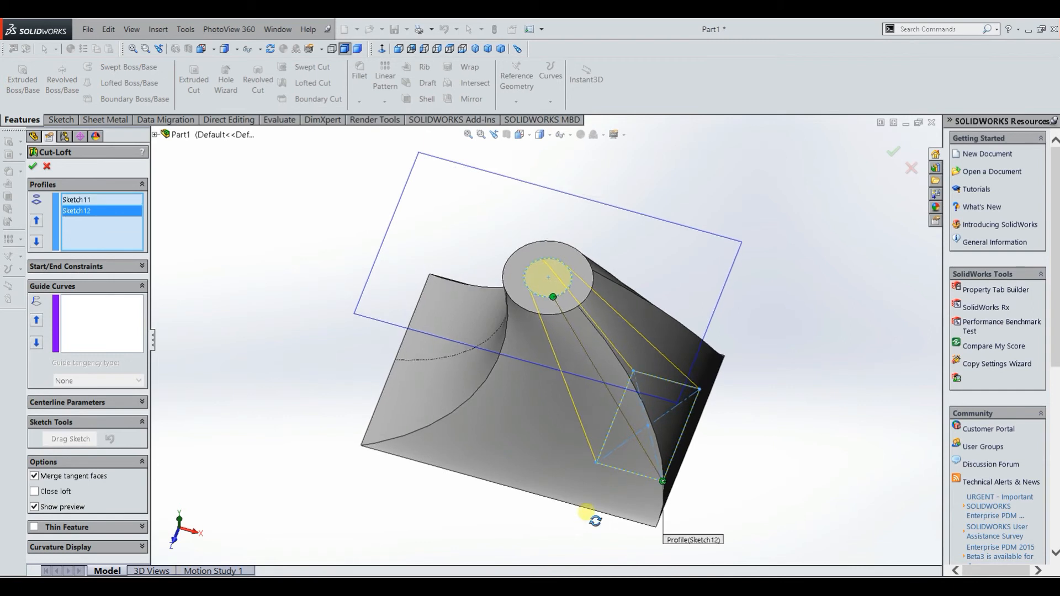
middle_drag(592, 478, 576, 397)
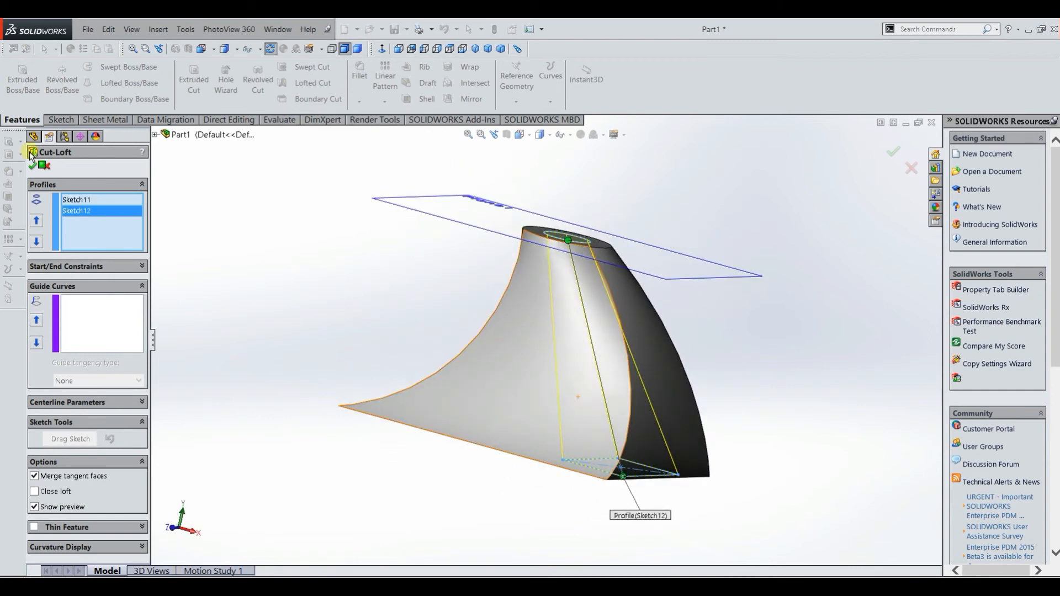
click(32, 167)
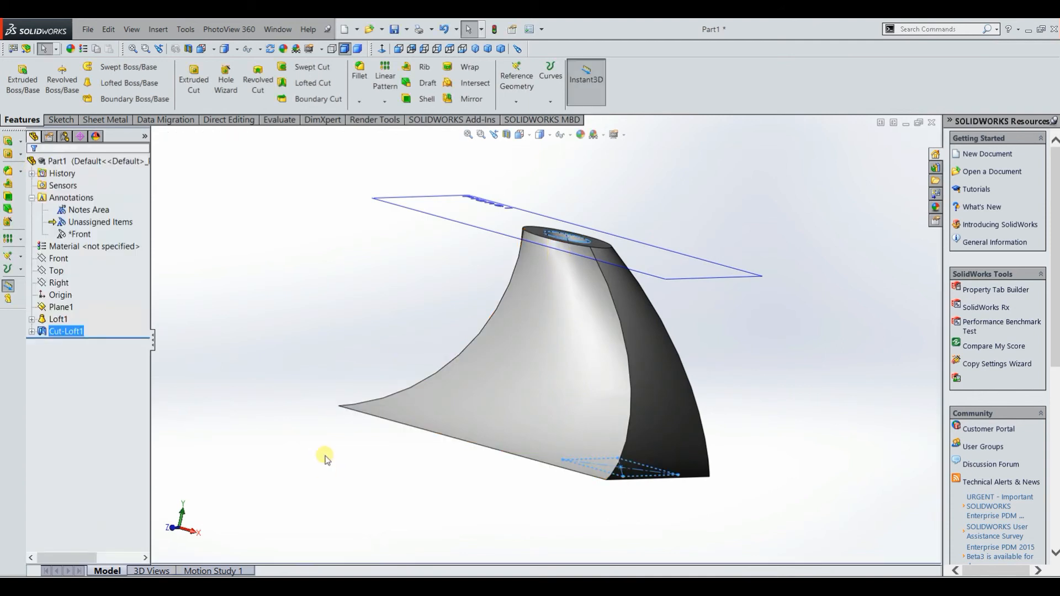
middle_drag(298, 359, 526, 160)
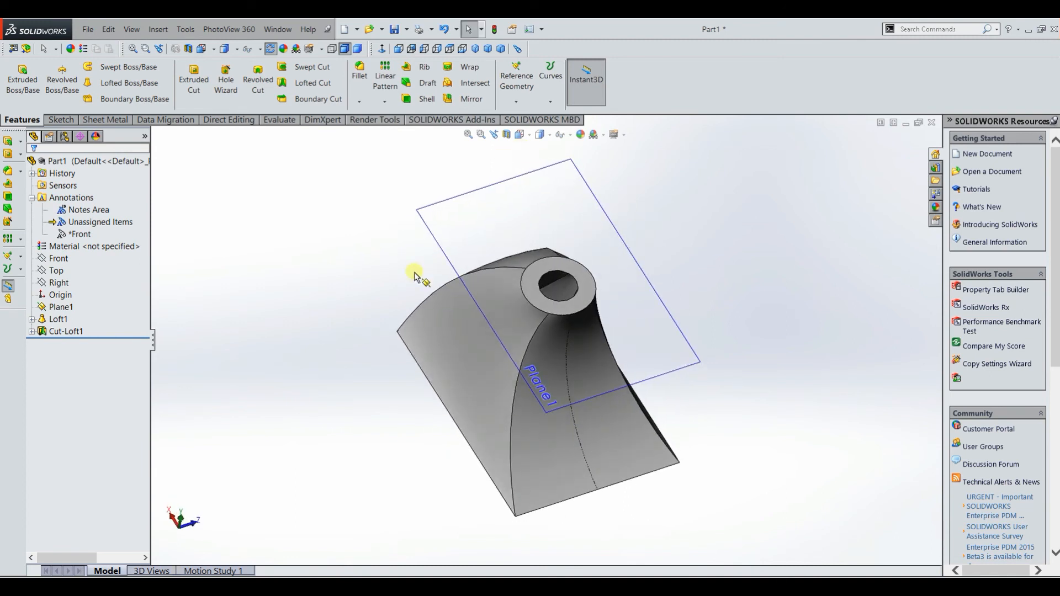
middle_drag(375, 360, 375, 360)
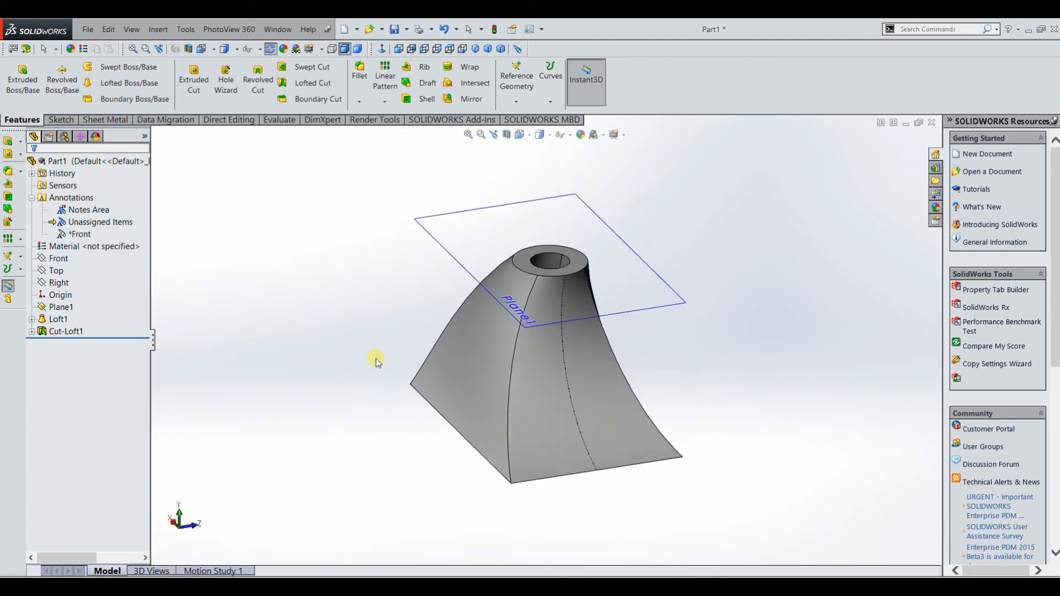
middle_drag(382, 458, 402, 474)
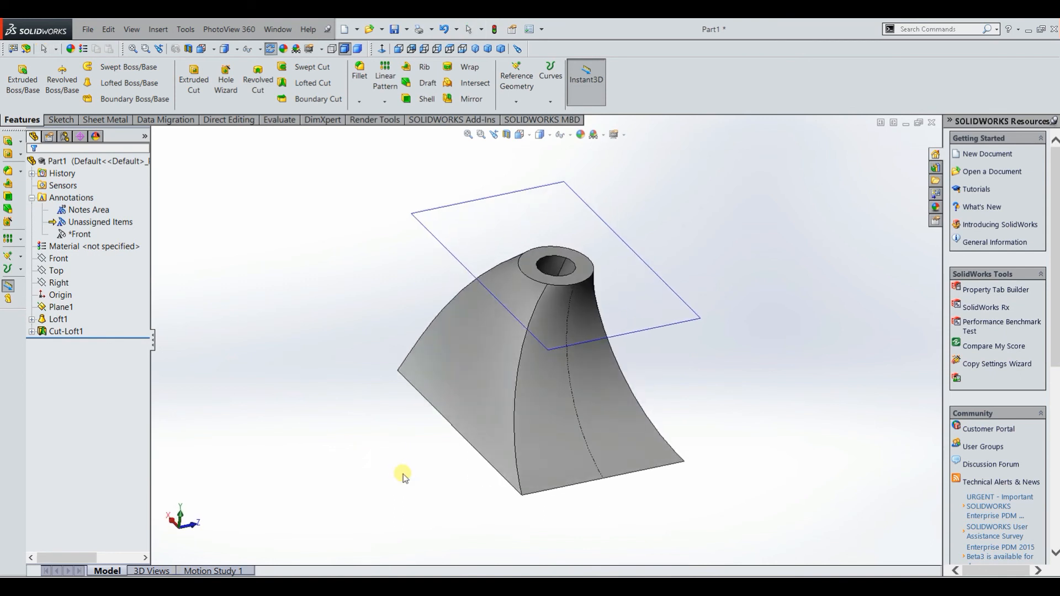